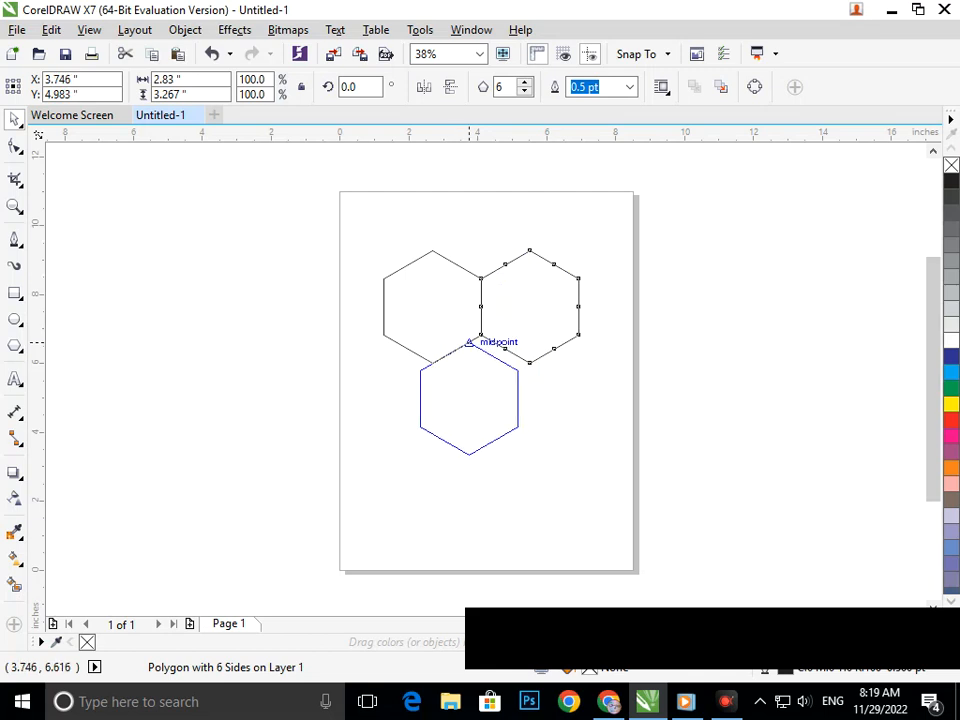
Draw a near-vertical line about 8.1 inches long with the Pen tool, crossing the upper-left hexagon and the lower hexagon's left side.
{"action": "left_click", "coordinate": [578, 417]}
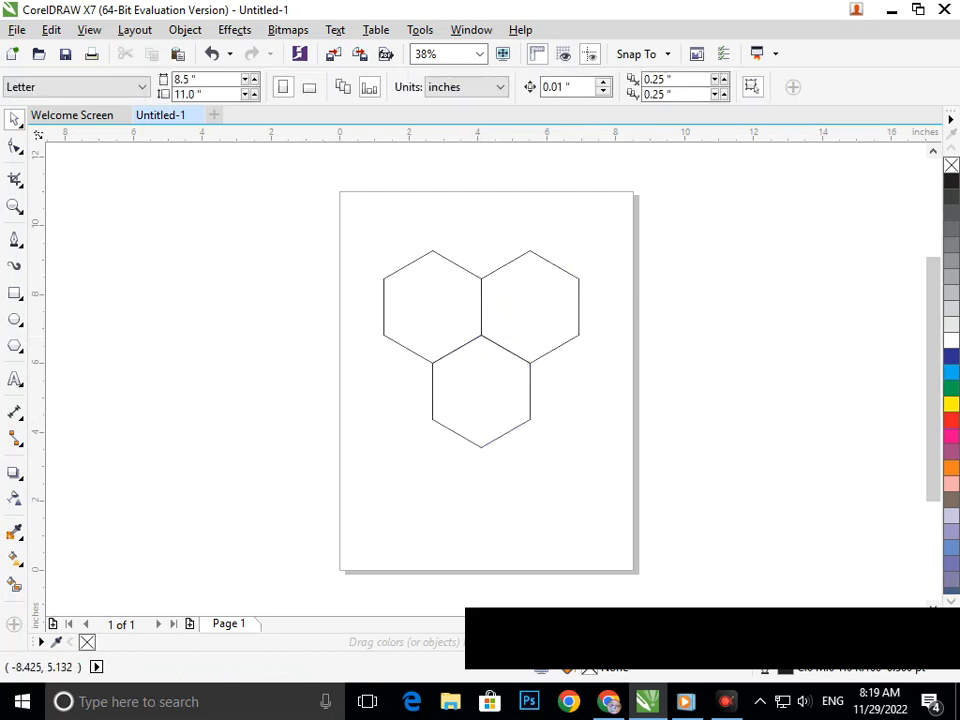
{"action": "left_click", "coordinate": [15, 240]}
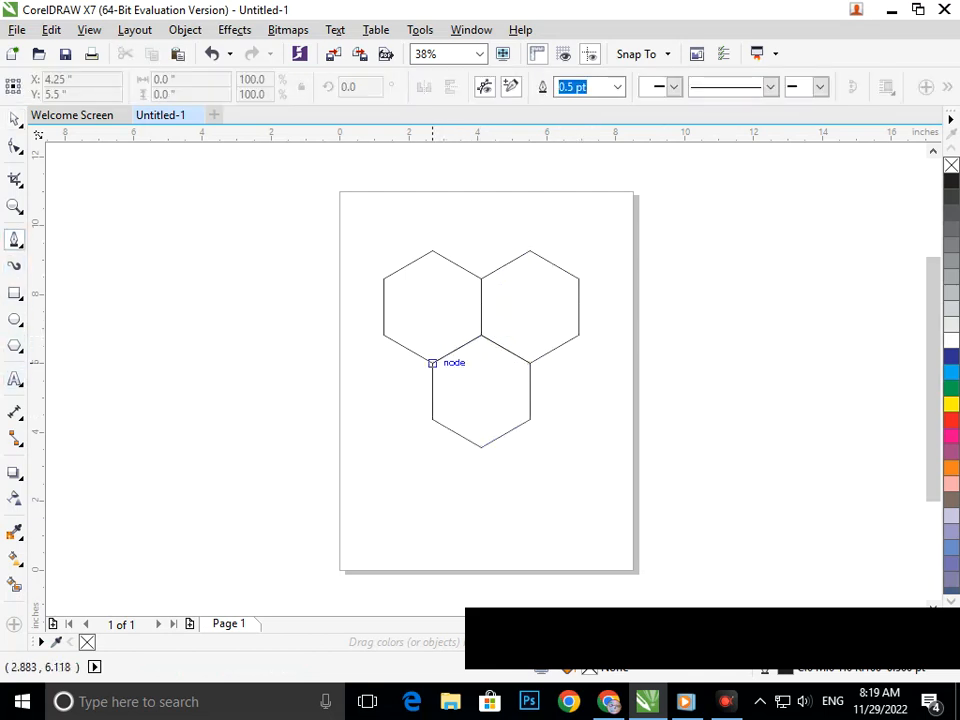
{"action": "left_click", "coordinate": [436, 468]}
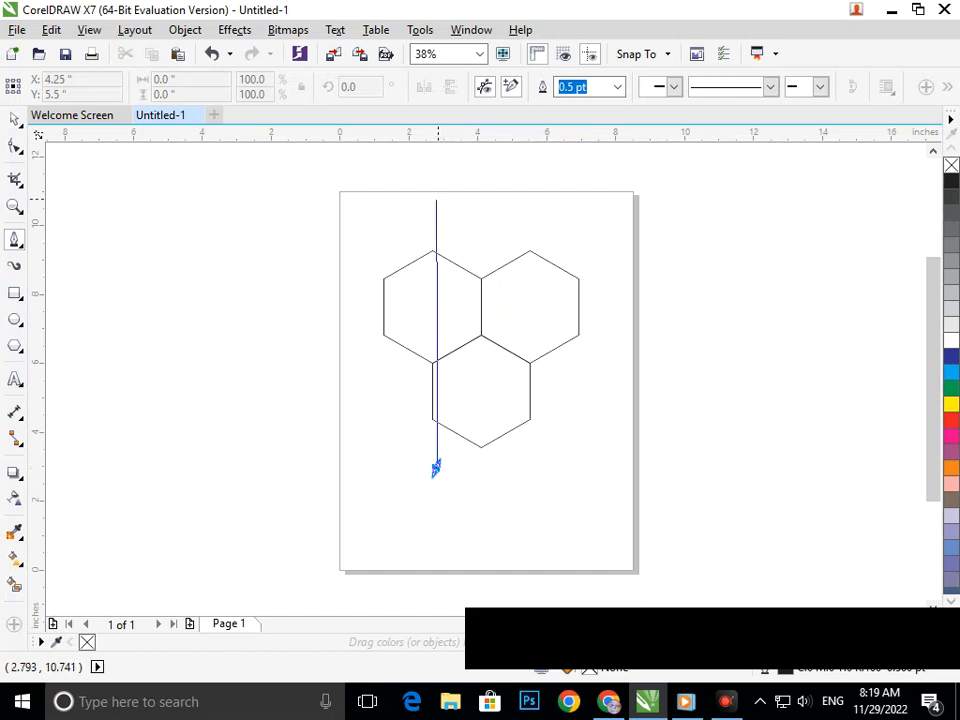
{"action": "left_click", "coordinate": [436, 188]}
{"action": "key", "text": "space"}
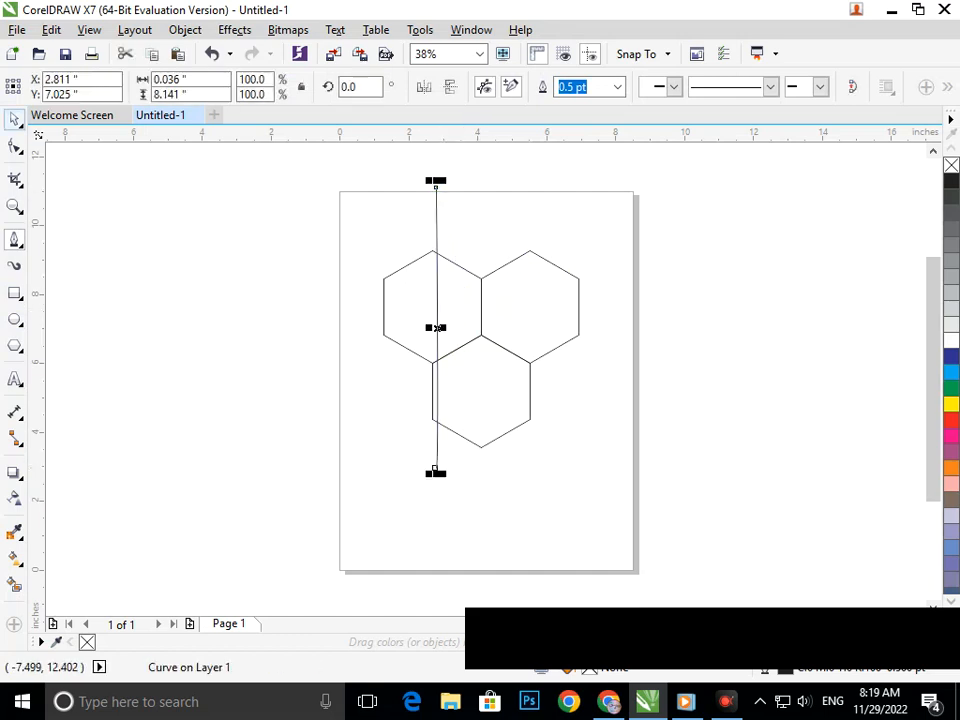
Nudge the vertical line left to X 2.661 inches, aligning it with the upper-left hexagon's top and bottom vertices.
{"action": "key", "text": "Left"}
{"action": "key", "text": "Left"}
{"action": "key", "text": "Left"}
{"action": "key", "text": "Left"}
{"action": "key", "text": "Left"}
{"action": "key", "text": "Left"}
{"action": "key", "text": "Left"}
{"action": "key", "text": "Left"}
{"action": "key", "text": "Left"}
{"action": "key", "text": "Left"}
{"action": "key", "text": "Left"}
{"action": "key", "text": "Left"}
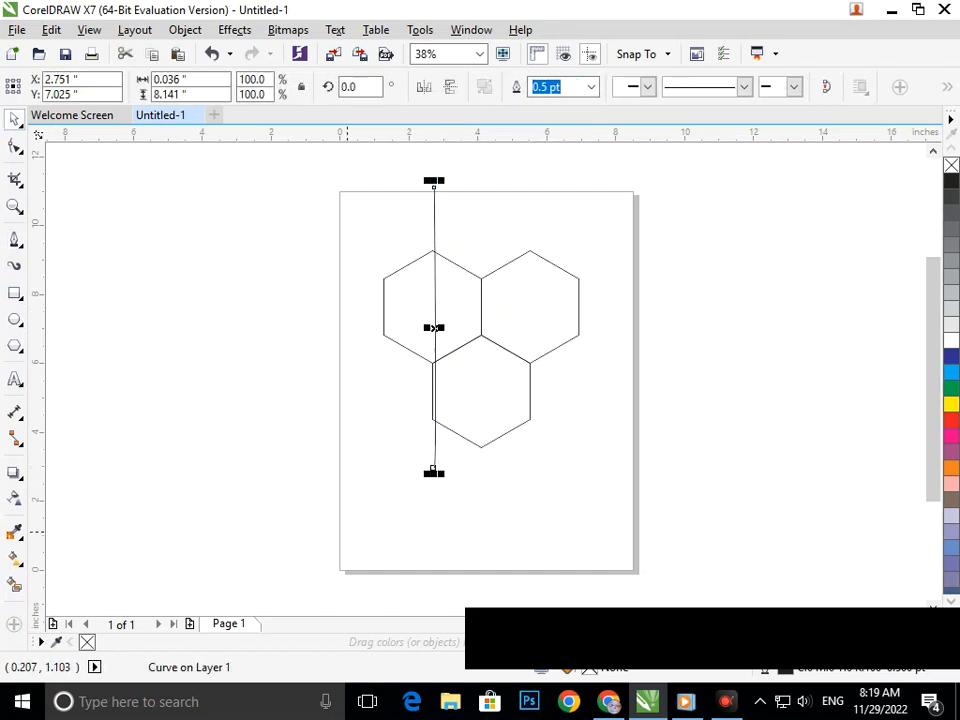
{"action": "key", "text": "Left"}
{"action": "key", "text": "Left"}
{"action": "key", "text": "Left"}
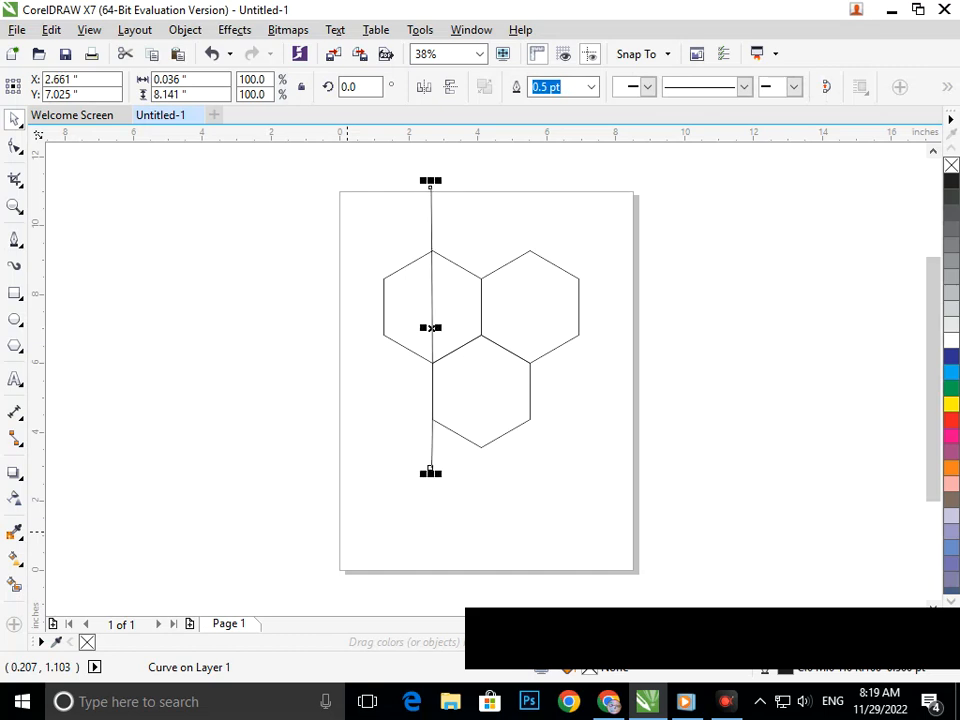
Duplicate the vertical line onto the hexagons' shared centre edge and through the upper-right hexagon's top and bottom vertices.
{"action": "left_click", "coordinate": [433, 307]}
{"action": "left_click_drag", "start_coordinate": [433, 309], "coordinate": [531, 319]}
{"action": "right_click", "coordinate": [531, 319]}
{"action": "left_click", "coordinate": [563, 439]}
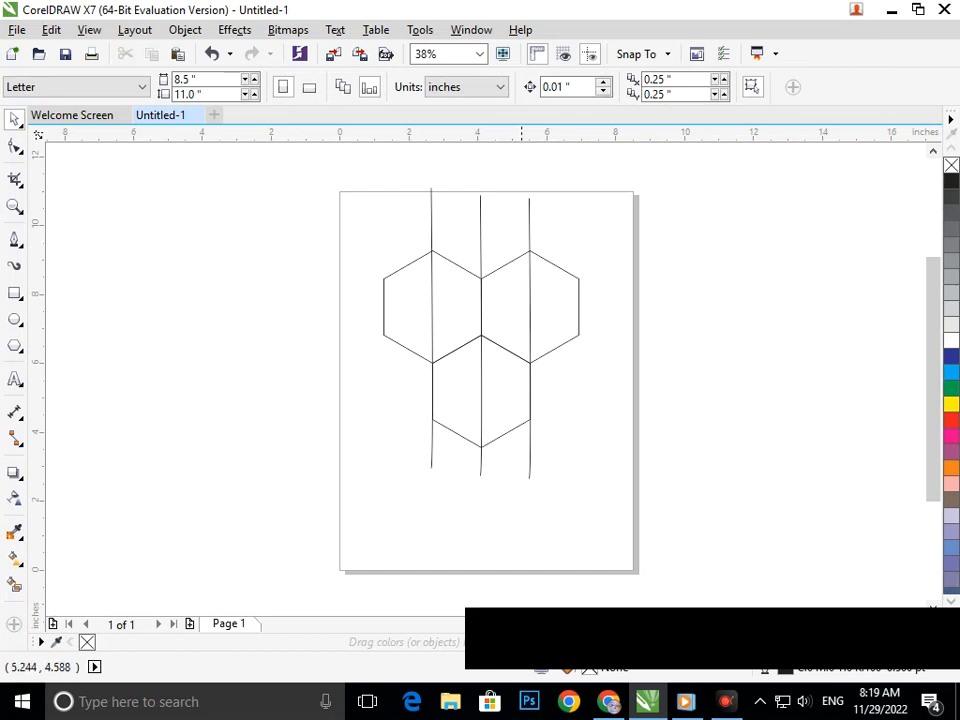
Create a copy of the line rotated to about 56 degrees and place it diagonally across the hexagons.
{"action": "right_click", "coordinate": [705, 468]}
{"action": "left_click_drag", "start_coordinate": [531, 467], "coordinate": [812, 402]}
{"action": "left_click", "coordinate": [706, 468]}
{"action": "left_click", "coordinate": [769, 446]}
{"action": "left_click_drag", "start_coordinate": [713, 344], "coordinate": [454, 329]}
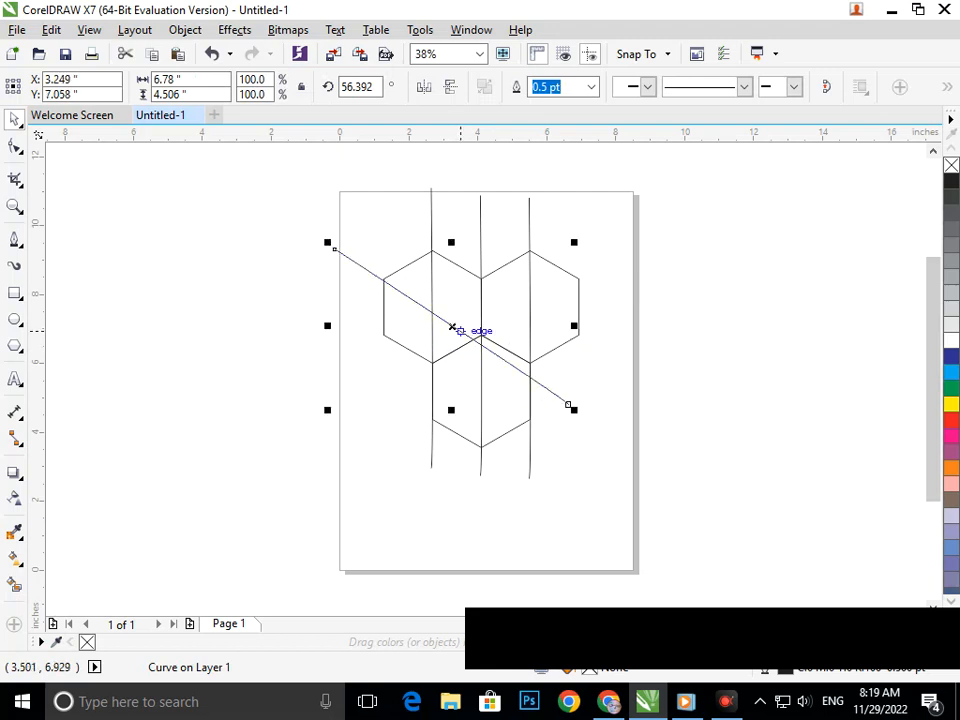
Rotate the diagonal line to about 59 degrees and move it through the upper-left hexagon's outer vertex and the shared centre vertex.
{"action": "left_click", "coordinate": [354, 262]}
{"action": "left_click_drag", "start_coordinate": [328, 243], "coordinate": [322, 252]}
{"action": "left_click", "coordinate": [369, 301]}
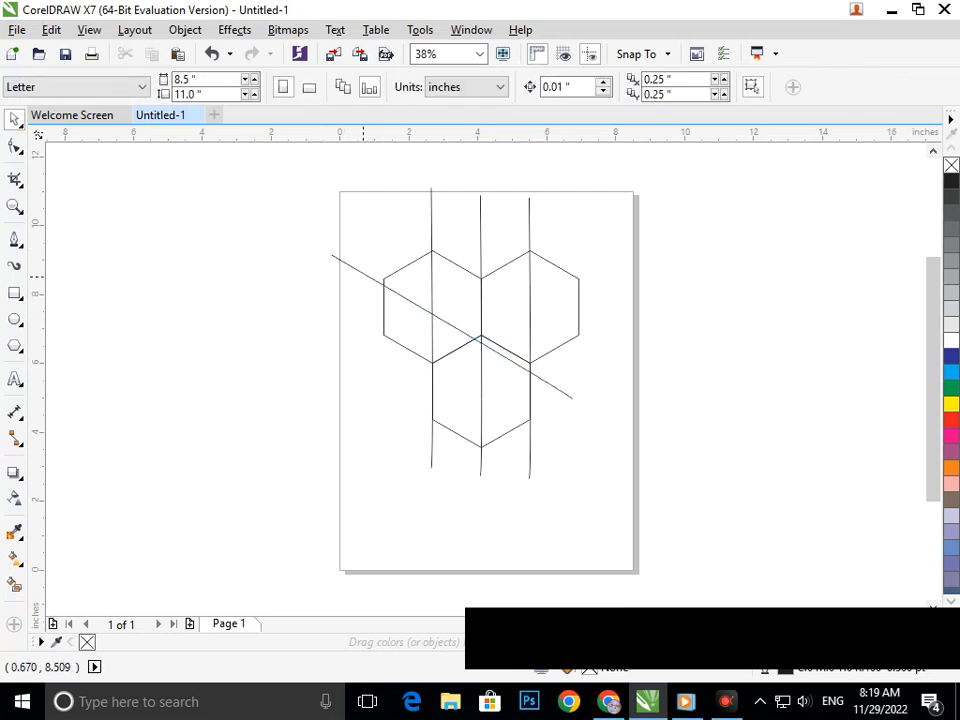
{"action": "left_click", "coordinate": [362, 272]}
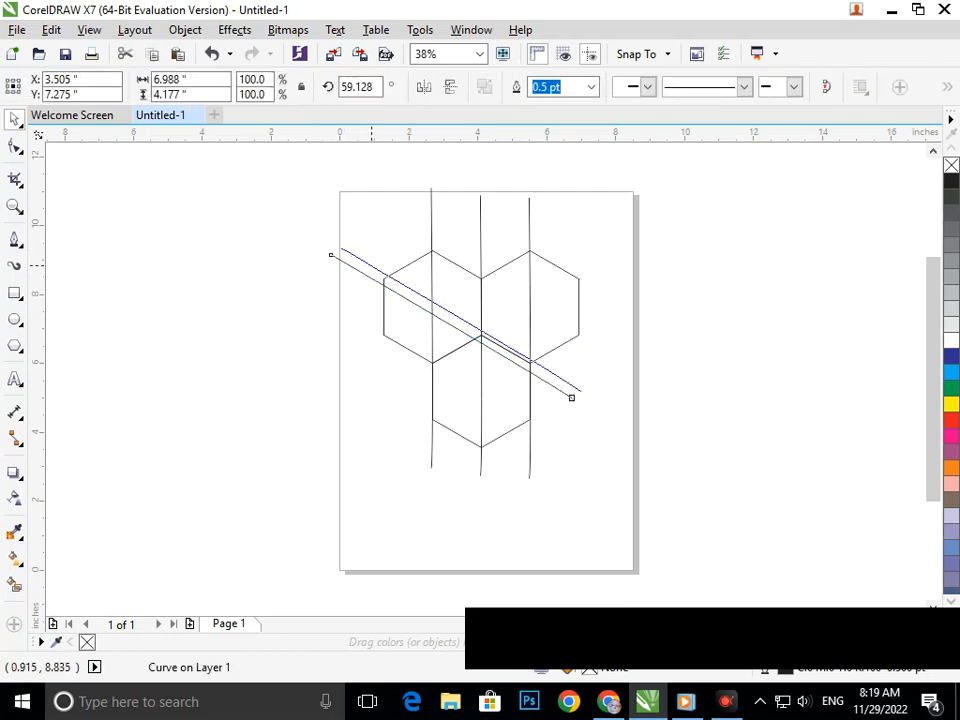
{"action": "left_click_drag", "start_coordinate": [371, 264], "coordinate": [367, 267]}
{"action": "left_click", "coordinate": [435, 420]}
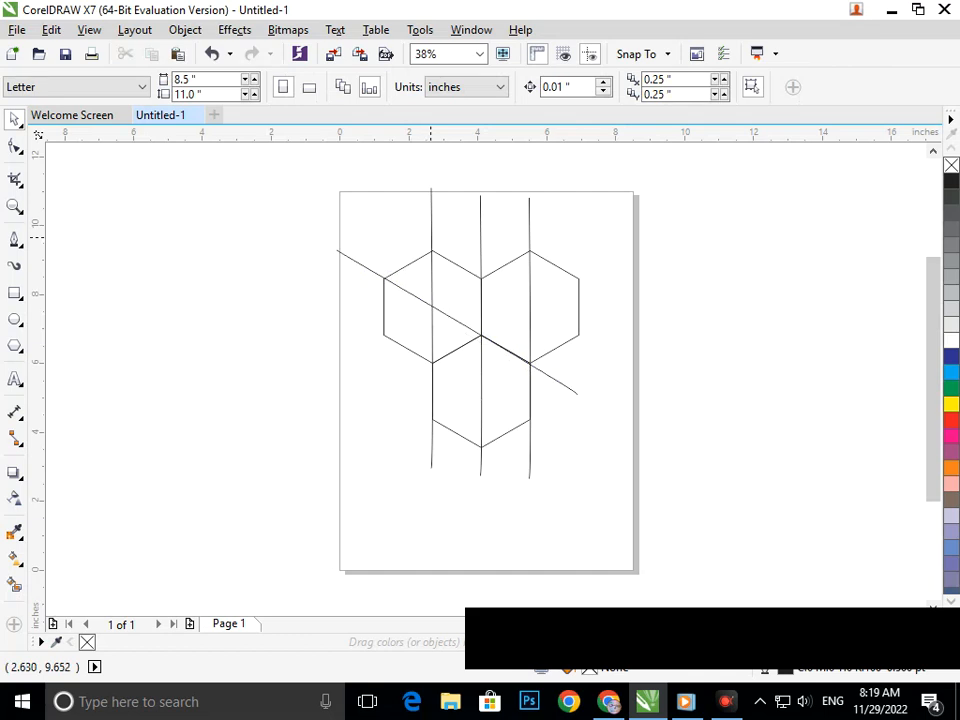
Draw a short vertical line with the Pen tool from below the lower hexagon's left corner up to the diagonal line.
{"action": "left_click", "coordinate": [15, 239]}
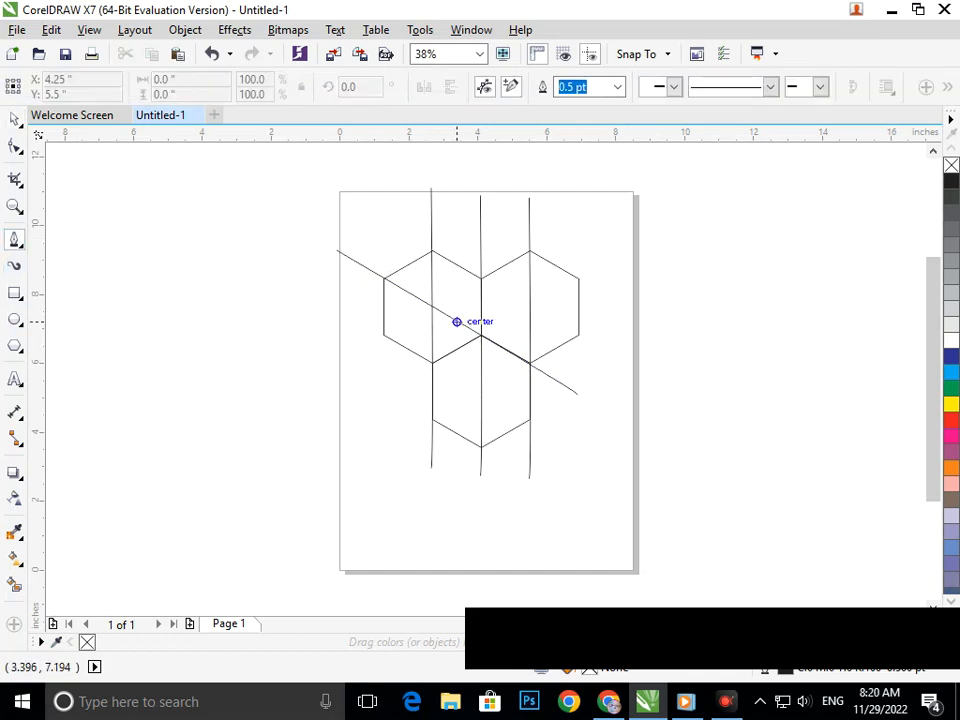
{"action": "left_click", "coordinate": [336, 250]}
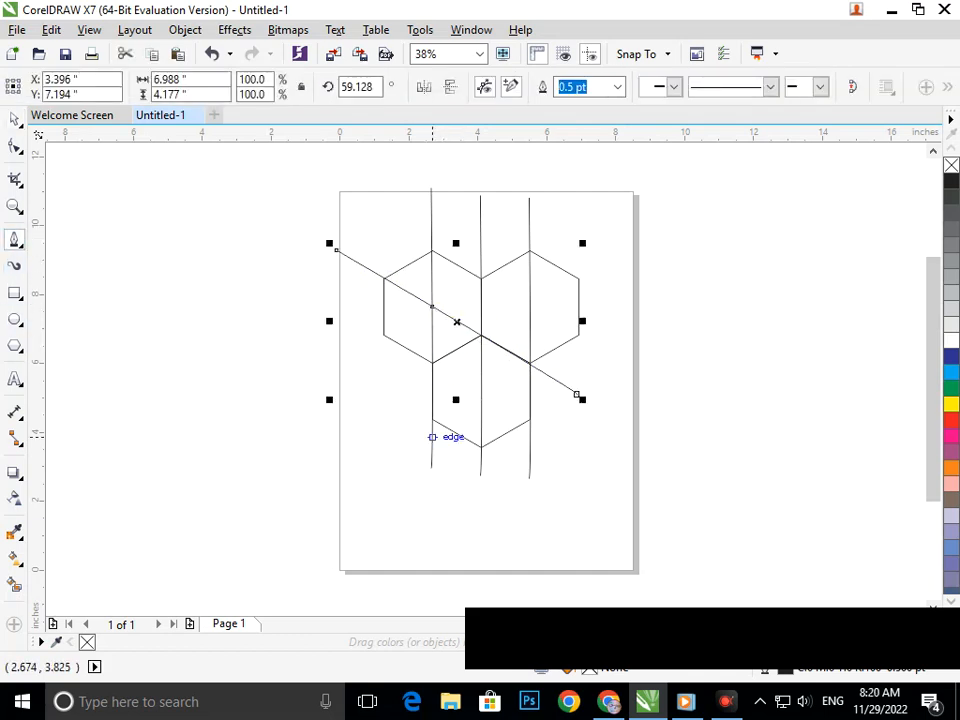
{"action": "left_click", "coordinate": [432, 437]}
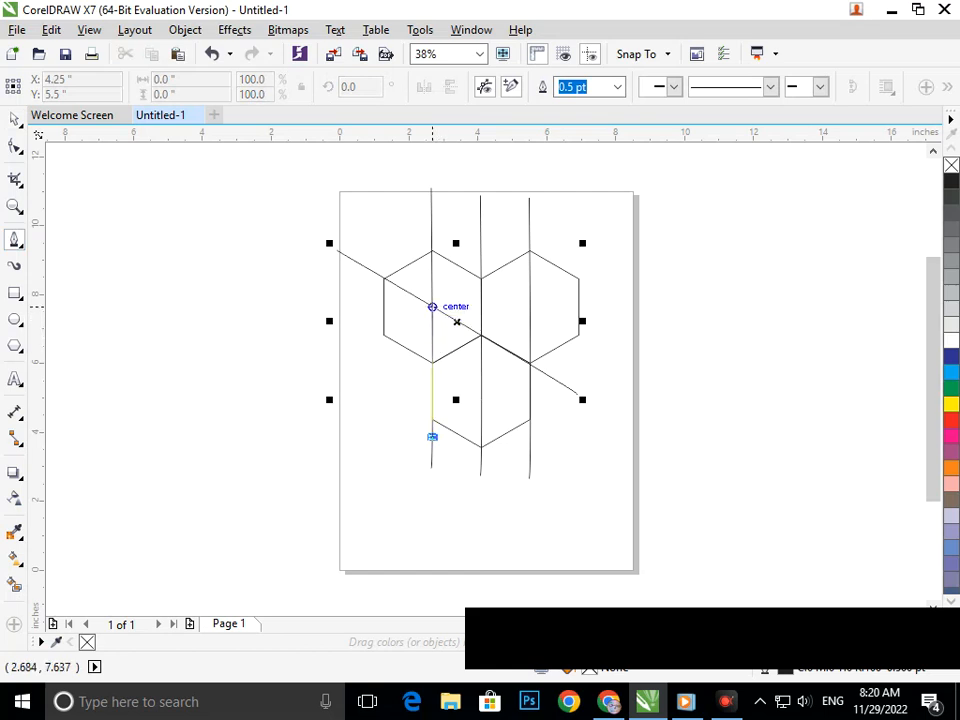
{"action": "left_click", "coordinate": [432, 306]}
Add a node to the short vertical line above the lower hexagon's left corner and move its top end up along the diagonal.
{"action": "left_click", "coordinate": [15, 146]}
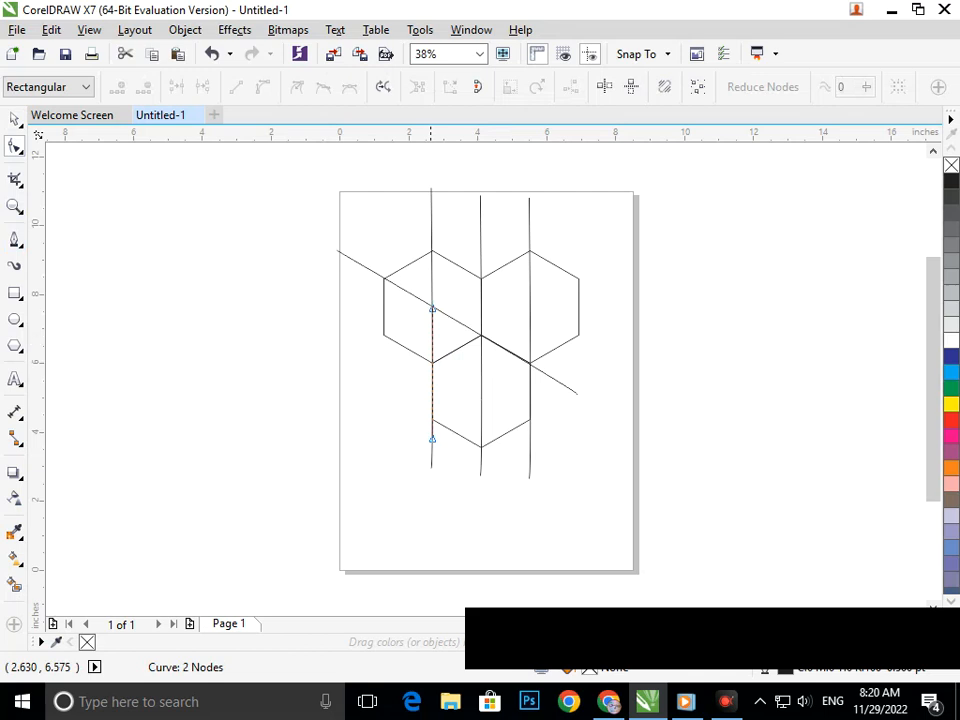
{"action": "left_click", "coordinate": [432, 341]}
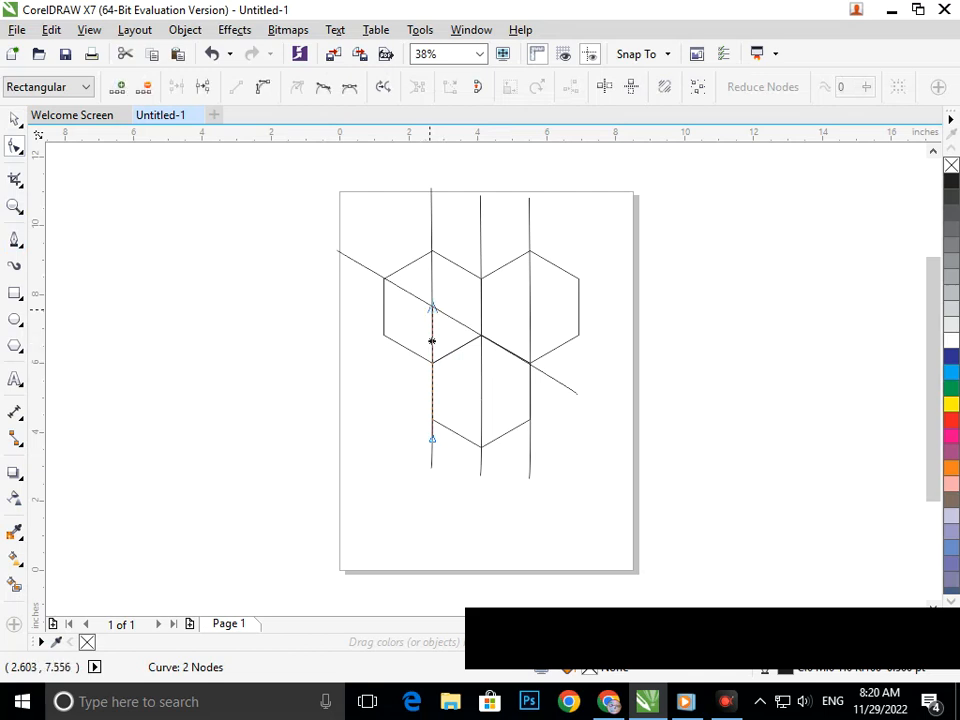
{"action": "left_click_drag", "start_coordinate": [432, 306], "coordinate": [411, 291]}
{"action": "key", "text": "ctrl+z"}
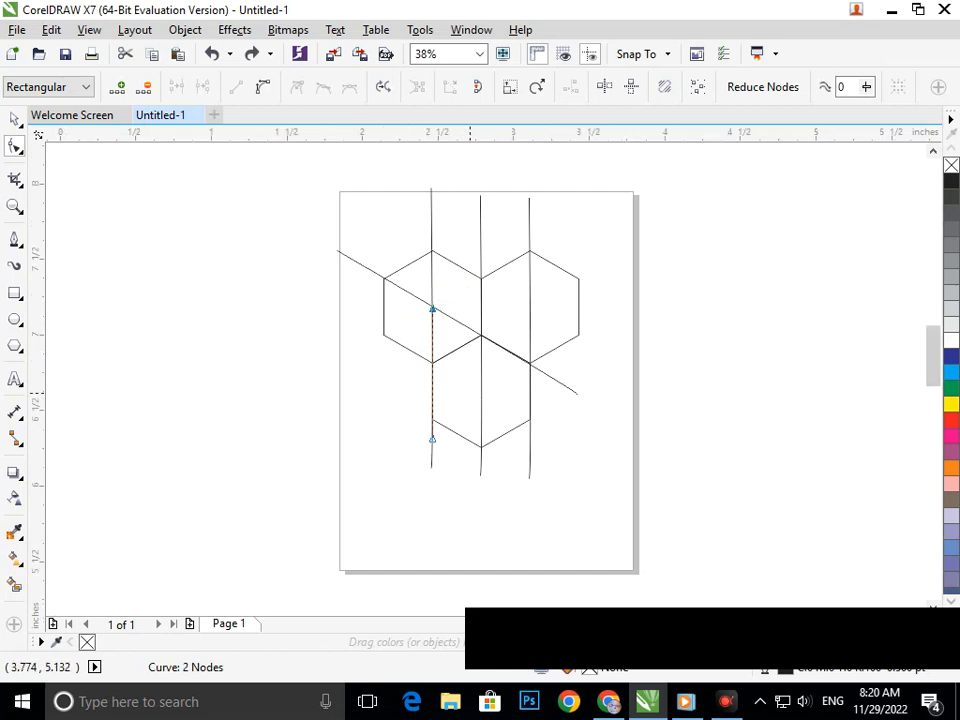
{"action": "scroll", "coordinate": [411, 341], "scroll_direction": "up", "scroll_amount": 4}
{"action": "double_click", "coordinate": [465, 397]}
{"action": "left_click_drag", "start_coordinate": [465, 238], "coordinate": [340, 162]}
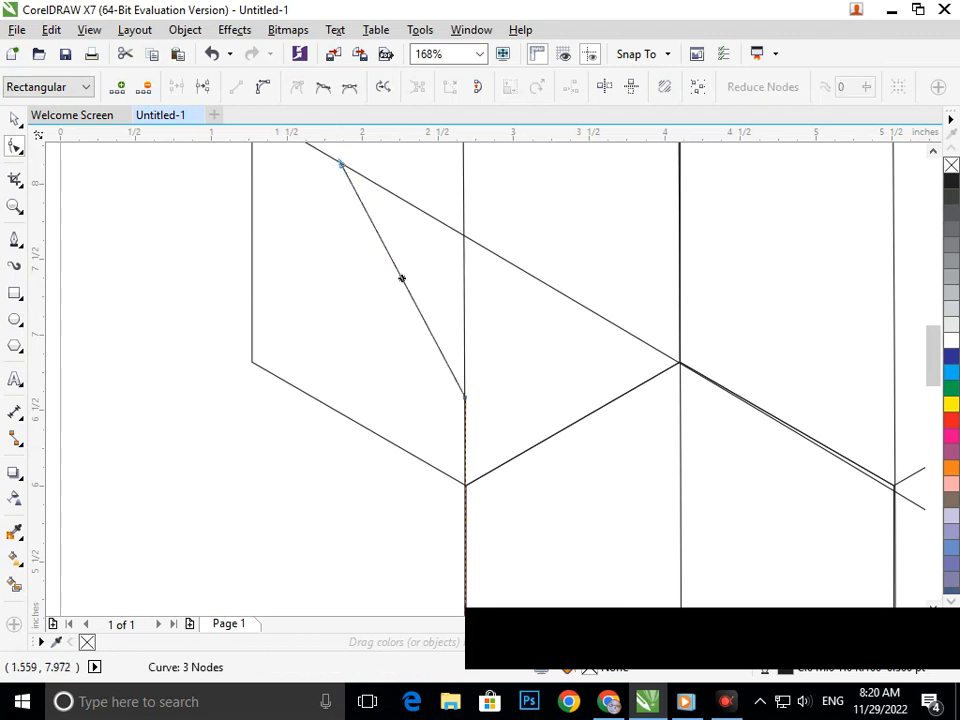
Convert the slanted segment to a curve and bend it into a smooth corner between the diagonal and the vertical line.
{"action": "left_click", "coordinate": [262, 87]}
{"action": "left_click_drag", "start_coordinate": [402, 279], "coordinate": [436, 253]}
{"action": "left_click", "coordinate": [15, 119]}
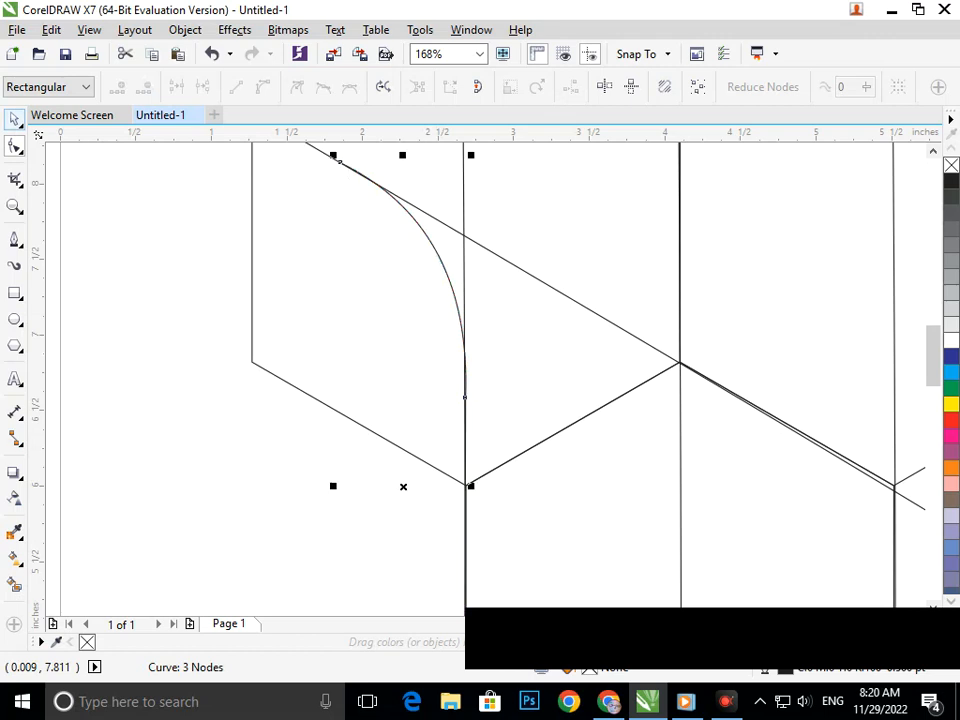
{"action": "left_click", "coordinate": [591, 498]}
{"action": "key", "text": "shift+F4"}
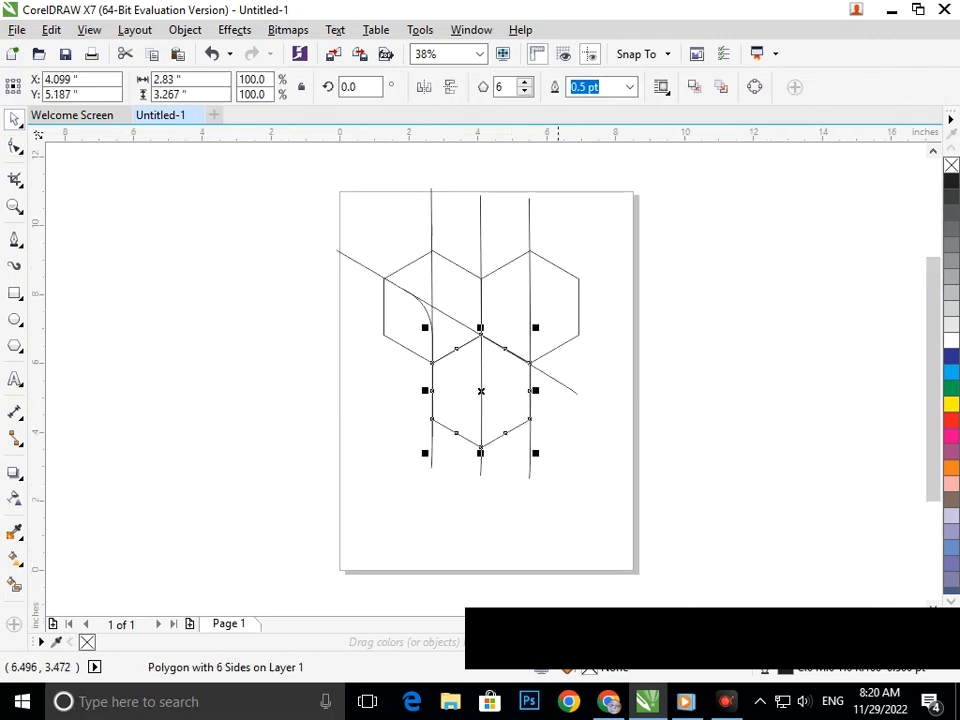
{"action": "left_click", "coordinate": [384, 414]}
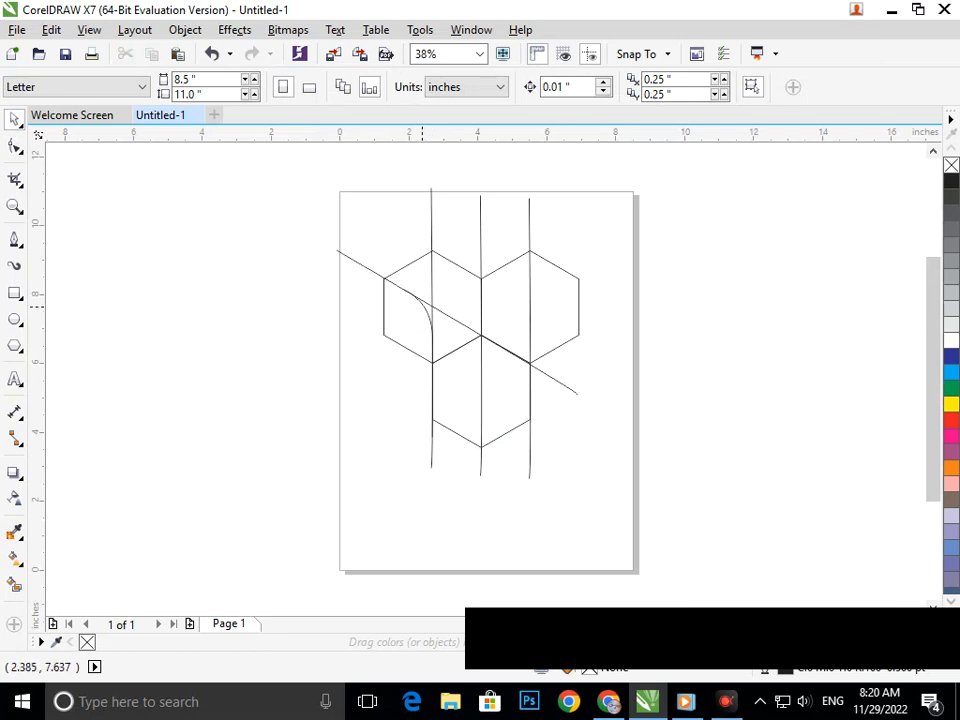
Place a copy of the rounded line beside the centre vertical line, with its upper end near the diagonal.
{"action": "left_click_drag", "start_coordinate": [421, 302], "coordinate": [467, 336]}
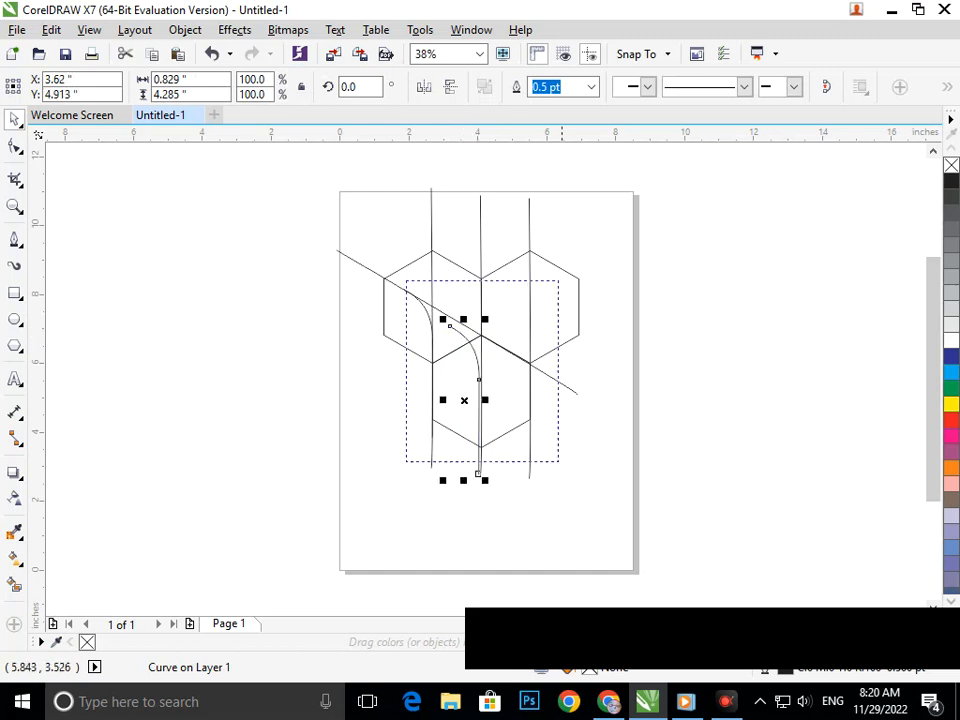
{"action": "scroll", "coordinate": [467, 378], "scroll_direction": "up", "scroll_amount": 3}
{"action": "left_click_drag", "start_coordinate": [431, 286], "coordinate": [437, 265]}
Nudge the copied rounded line to X 3.694, Y 5.158 inches so it meets the diagonal and the centre vertical line.
{"action": "key", "text": "Up"}
{"action": "key", "text": "Up"}
{"action": "key", "text": "Up"}
{"action": "key", "text": "Up"}
{"action": "key", "text": "Right"}
{"action": "key", "text": "Right"}
{"action": "key", "text": "Right"}
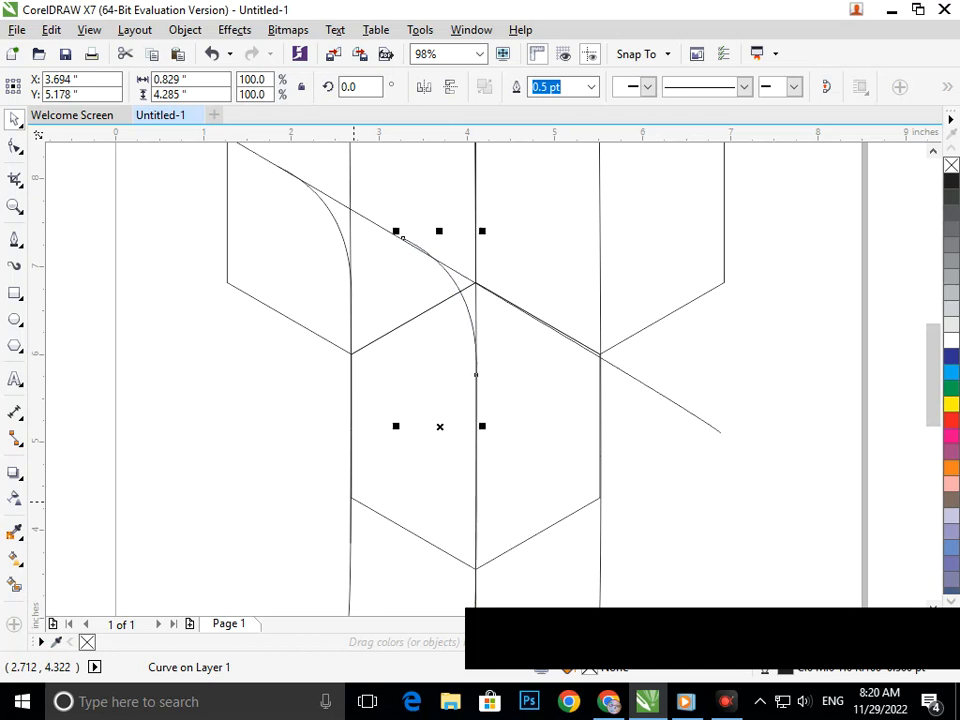
{"action": "key", "text": "Down"}
{"action": "key", "text": "Down"}
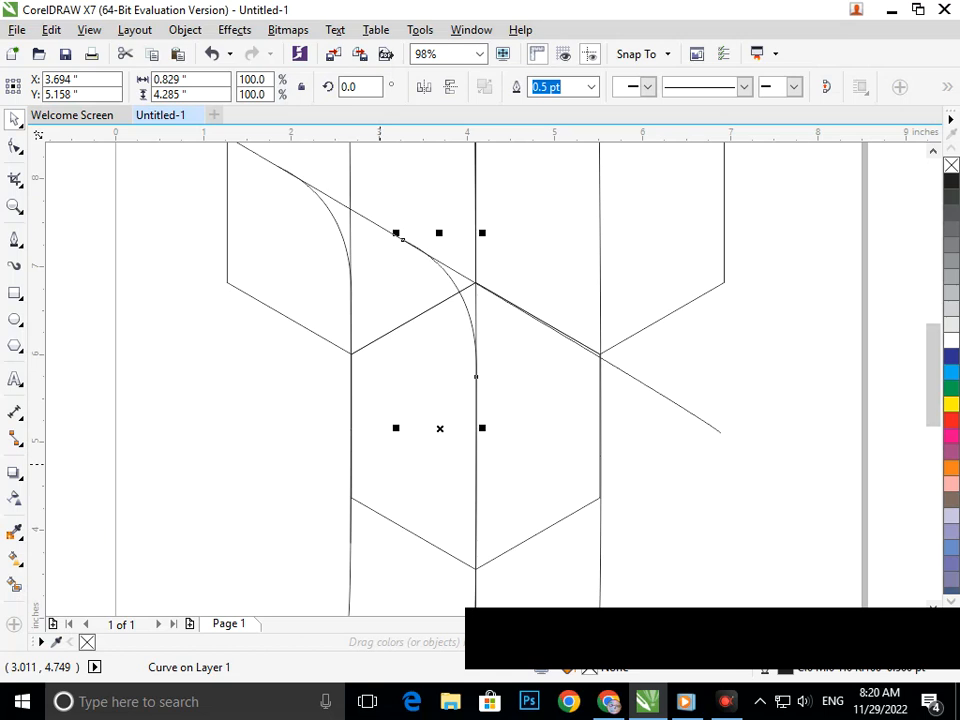
{"action": "key", "text": "Escape"}
Use Virtual Segment Delete to remove the lower hexagon's upper-left edge and the left vertical's segment between the diagonal and the curve.
{"action": "left_click", "coordinate": [15, 178]}
{"action": "left_click", "coordinate": [107, 220]}
{"action": "left_click", "coordinate": [428, 310]}
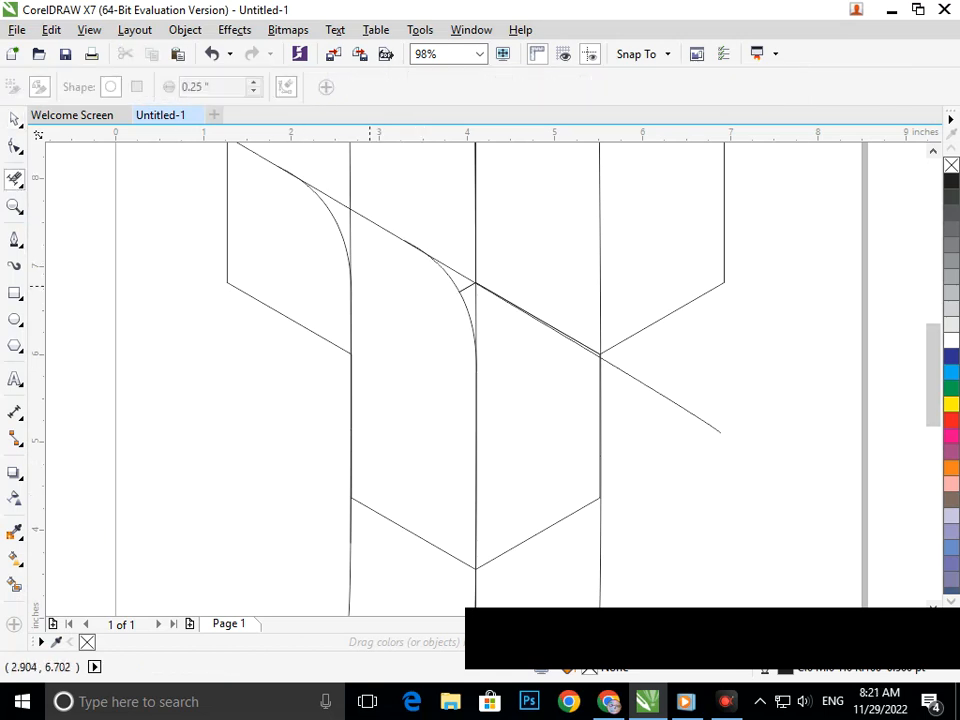
{"action": "left_click", "coordinate": [349, 232]}
Delete the line tails beneath the lower hexagon, undoing the last deletion at its lower-left edge.
{"action": "scroll", "coordinate": [415, 404], "scroll_direction": "down", "scroll_amount": 3}
{"action": "left_click_drag", "start_coordinate": [548, 463], "coordinate": [549, 464]}
{"action": "left_click_drag", "start_coordinate": [410, 432], "coordinate": [434, 440]}
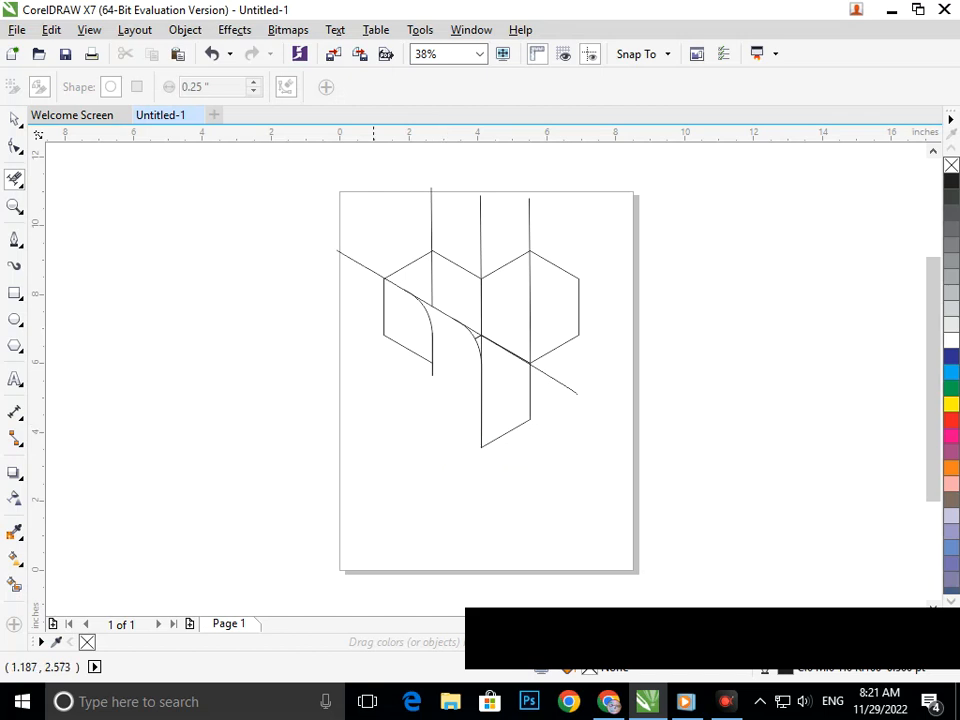
{"action": "key", "text": "ctrl+z"}
Smart Fill the tall curved band and the adjoining region in the upper-left hexagon with blue-grey.
{"action": "left_click", "coordinate": [14, 584]}
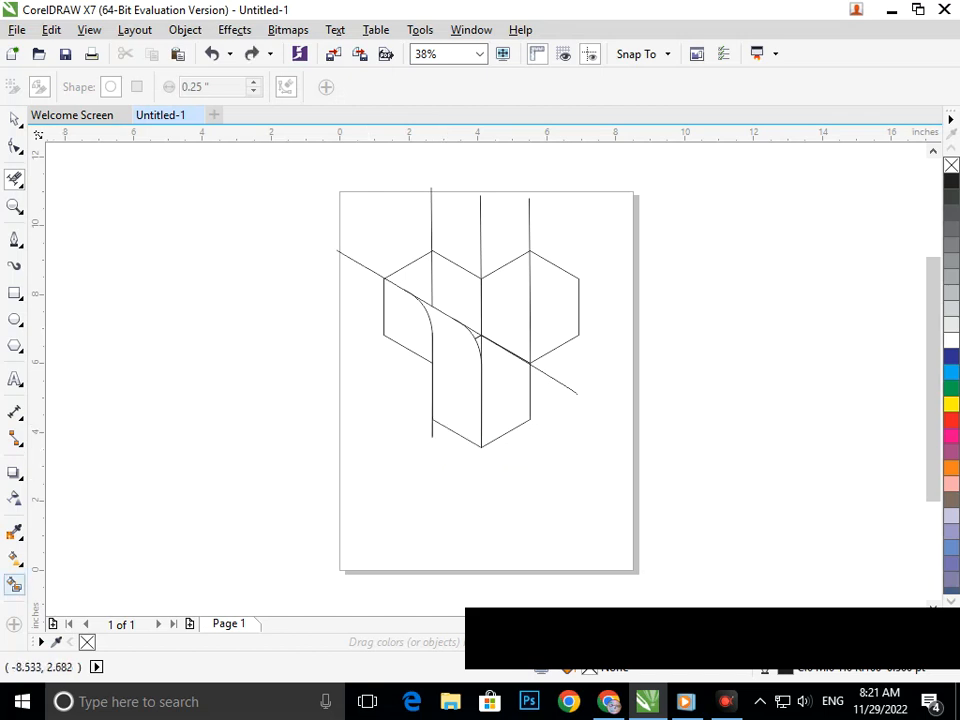
{"action": "left_click", "coordinate": [456, 390]}
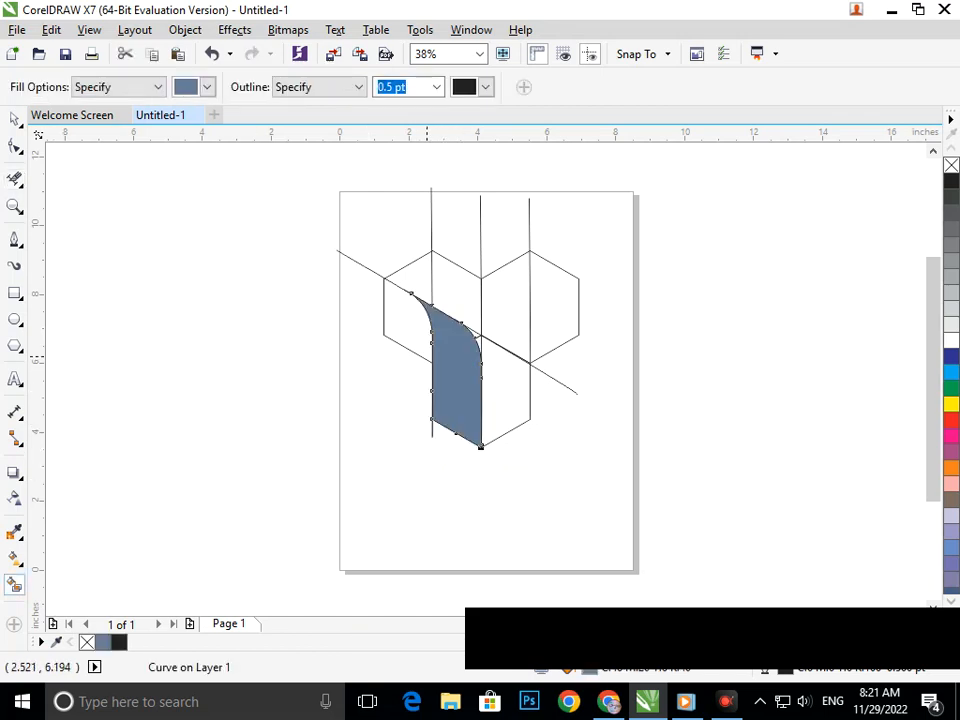
{"action": "left_click", "coordinate": [414, 345]}
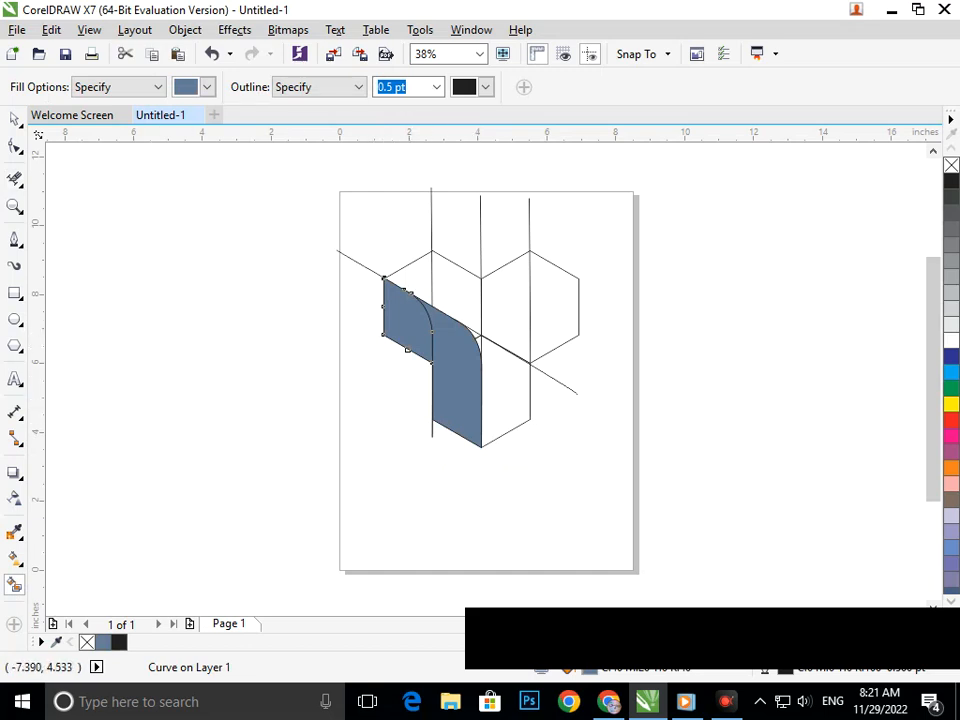
Apply a linear fountain fill to the region in the upper-left hexagon and colour its upper gradient node red.
{"action": "left_click", "coordinate": [15, 558]}
{"action": "left_click", "coordinate": [88, 557]}
{"action": "left_click_drag", "start_coordinate": [478, 443], "coordinate": [348, 487]}
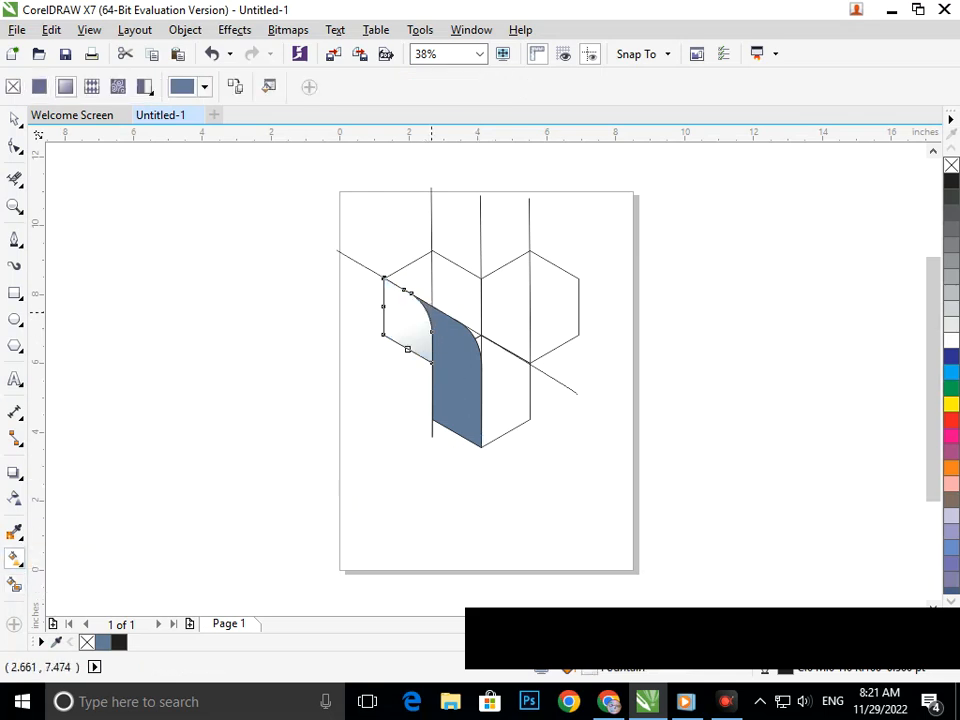
{"action": "left_click", "coordinate": [429, 311]}
{"action": "left_click", "coordinate": [476, 302]}
{"action": "left_click_drag", "start_coordinate": [538, 395], "coordinate": [548, 378]}
{"action": "left_click", "coordinate": [380, 408]}
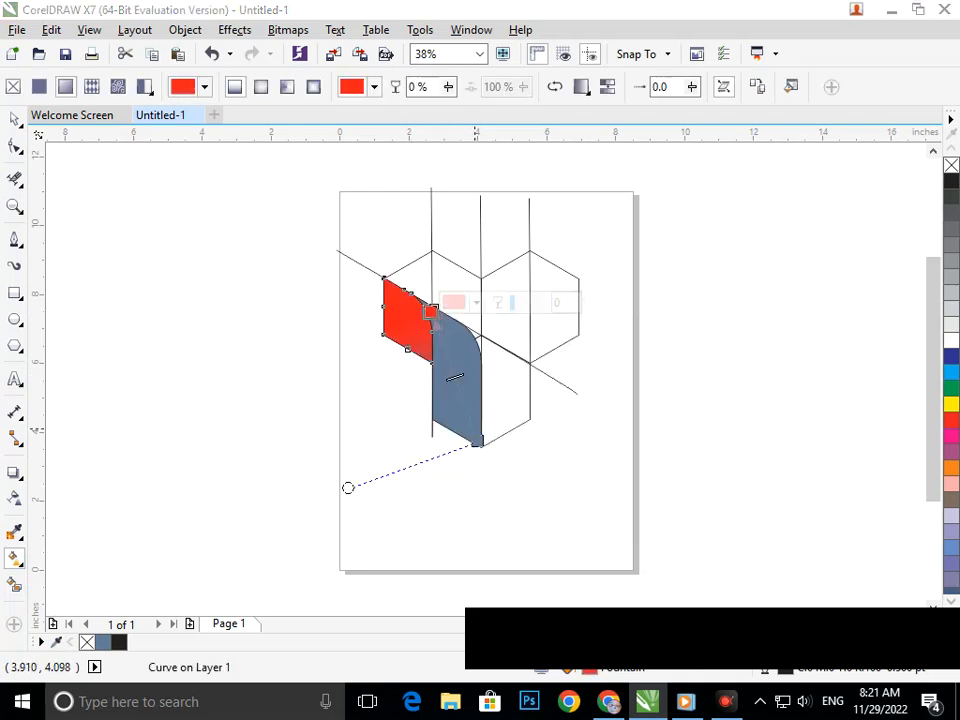
{"action": "left_click_drag", "start_coordinate": [301, 436], "coordinate": [330, 435]}
Apply a linear fountain fill upward through the tall curved band and set its upper node's colour to RGB 75, 136, 242.
{"action": "left_click", "coordinate": [461, 425]}
{"action": "left_click_drag", "start_coordinate": [480, 441], "coordinate": [441, 321]}
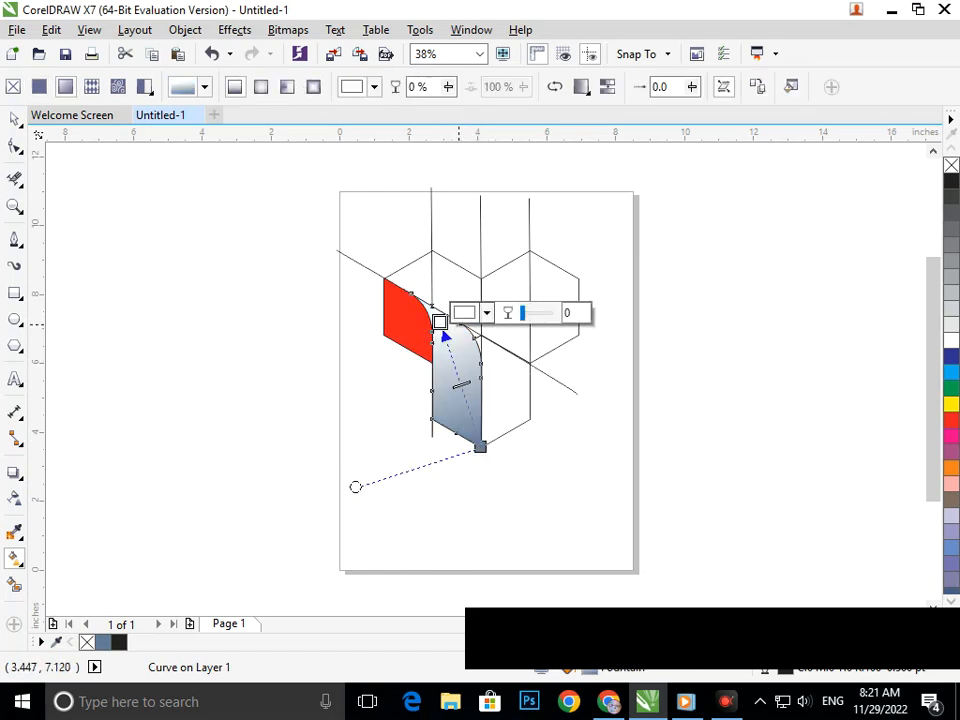
{"action": "left_click", "coordinate": [464, 313]}
{"action": "left_click", "coordinate": [532, 418]}
{"action": "left_click", "coordinate": [583, 455]}
{"action": "left_click", "coordinate": [544, 405]}
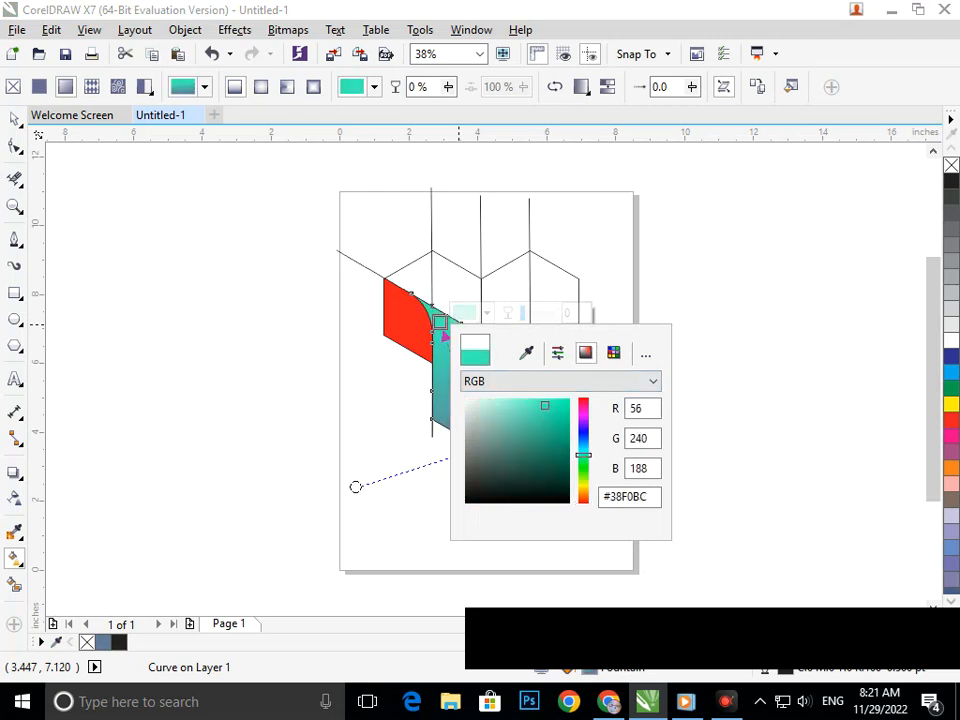
{"action": "mouse_move", "coordinate": [544, 405]}
{"action": "left_mouse_down"}
{"action": "mouse_move", "coordinate": [557, 410]}
{"action": "mouse_move", "coordinate": [548, 407]}
{"action": "left_mouse_up"}
{"action": "left_click", "coordinate": [583, 438]}
{"action": "left_click", "coordinate": [546, 414]}
{"action": "left_click", "coordinate": [552, 413]}
{"action": "left_click", "coordinate": [537, 403]}
Recolour the tall curved band's upper fountain-fill node with a purple from the PANTONE solid coated palette.
{"action": "left_click", "coordinate": [613, 352]}
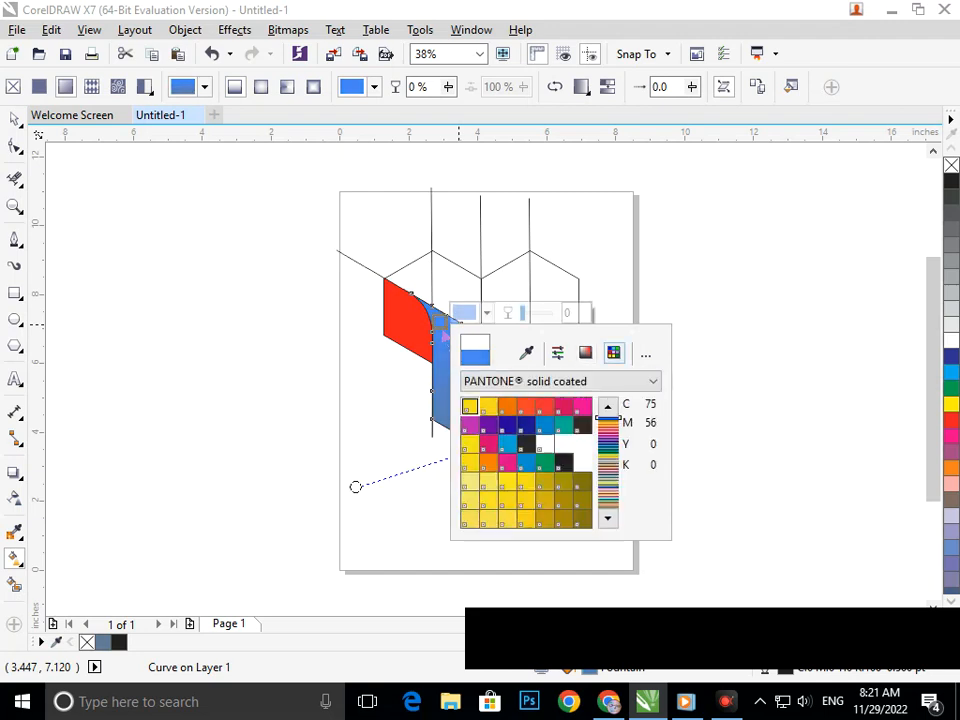
{"action": "left_click", "coordinate": [608, 465]}
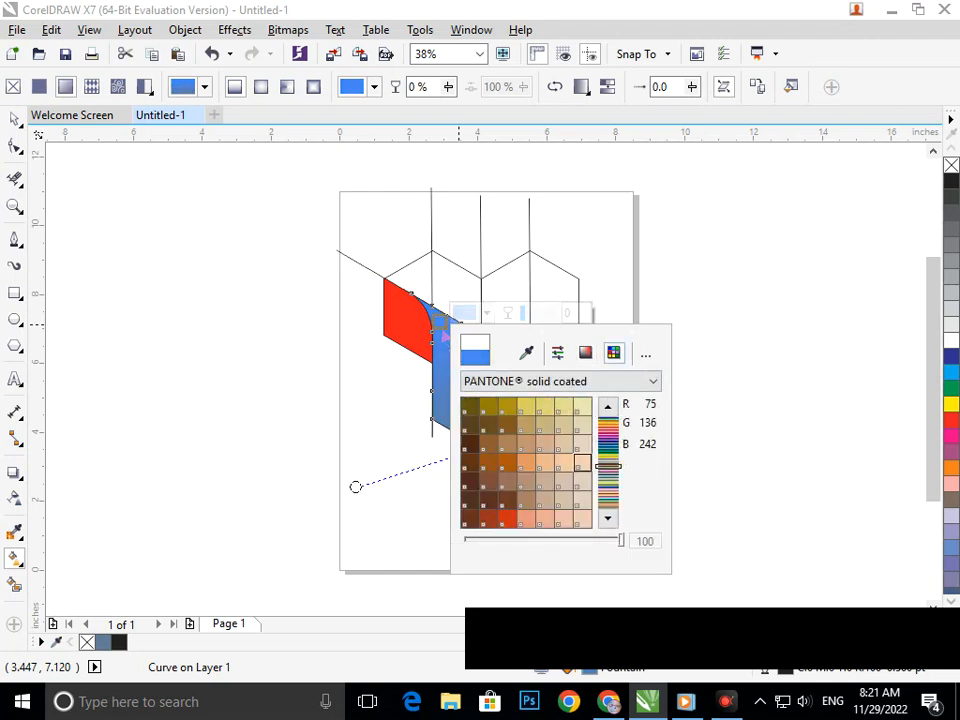
{"action": "left_click", "coordinate": [564, 463]}
{"action": "left_click", "coordinate": [608, 498]}
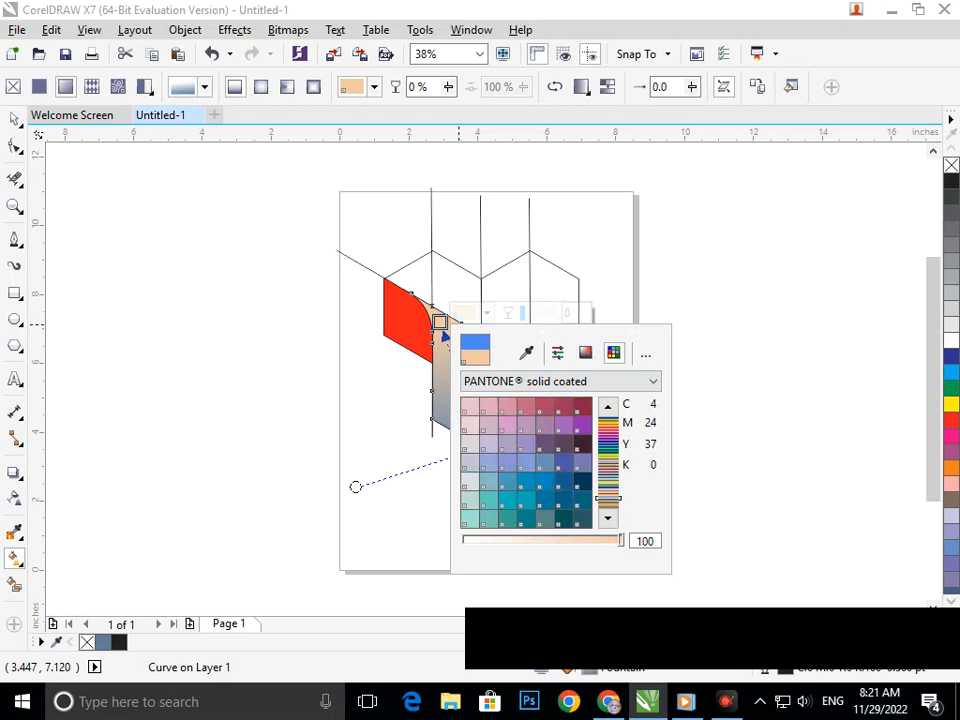
{"action": "left_click", "coordinate": [580, 441]}
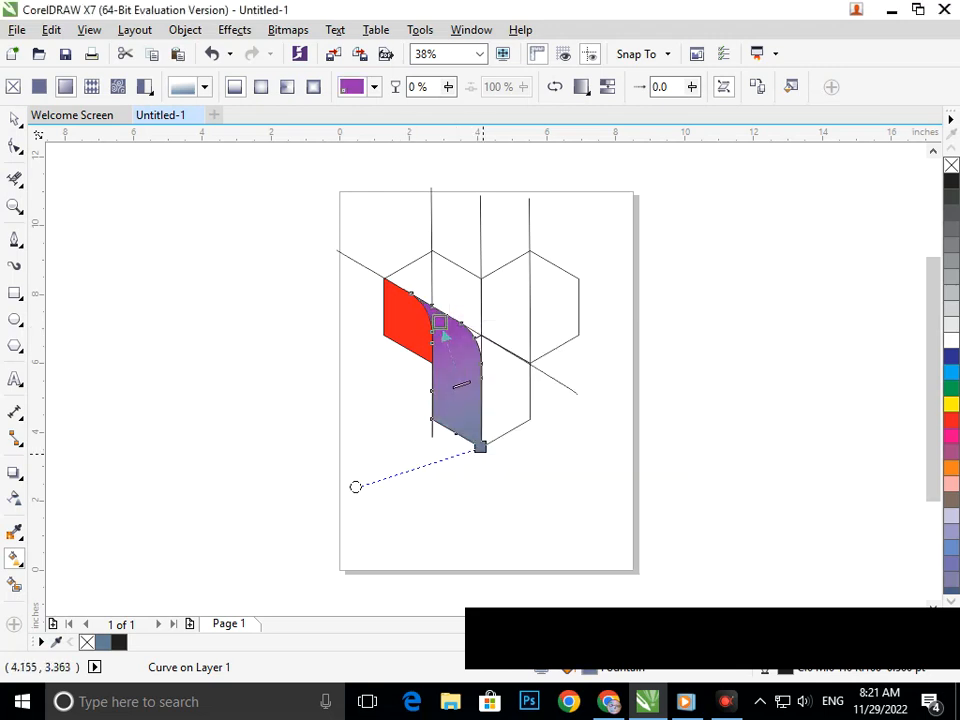
{"action": "left_click", "coordinate": [480, 448]}
{"action": "left_click", "coordinate": [525, 438]}
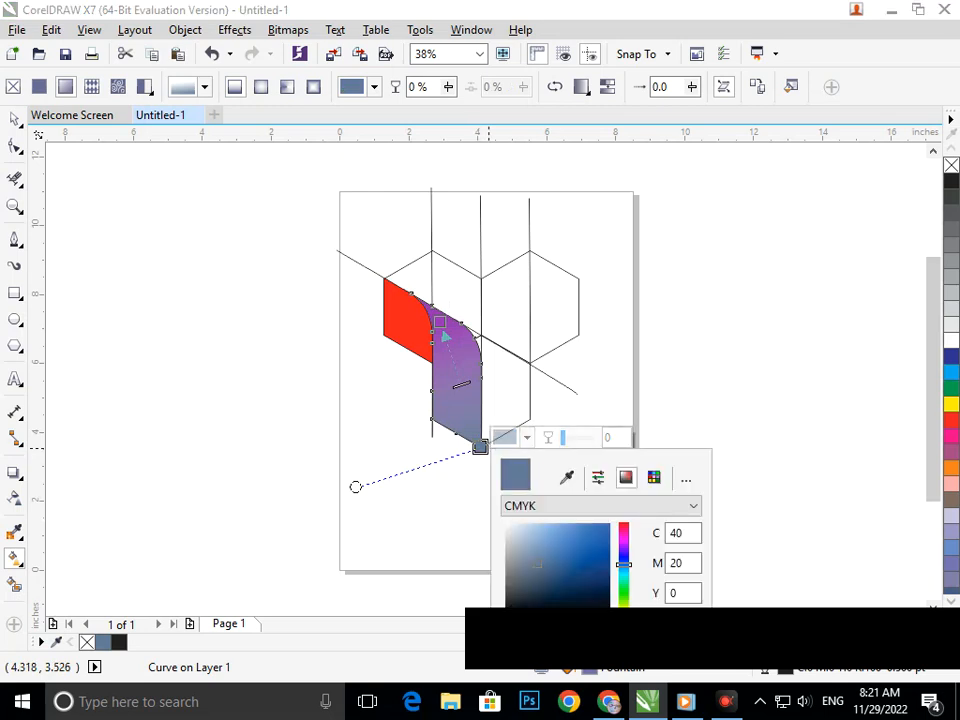
{"action": "left_click", "coordinate": [526, 438]}
{"action": "left_click", "coordinate": [526, 438]}
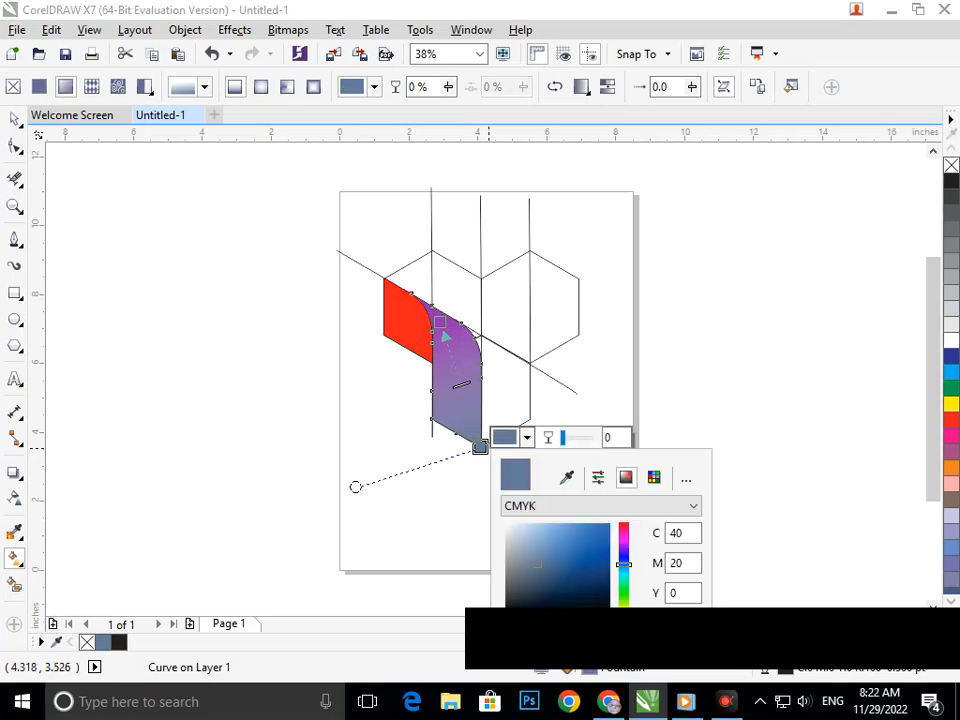
{"action": "left_click", "coordinate": [526, 438]}
{"action": "left_click", "coordinate": [526, 438]}
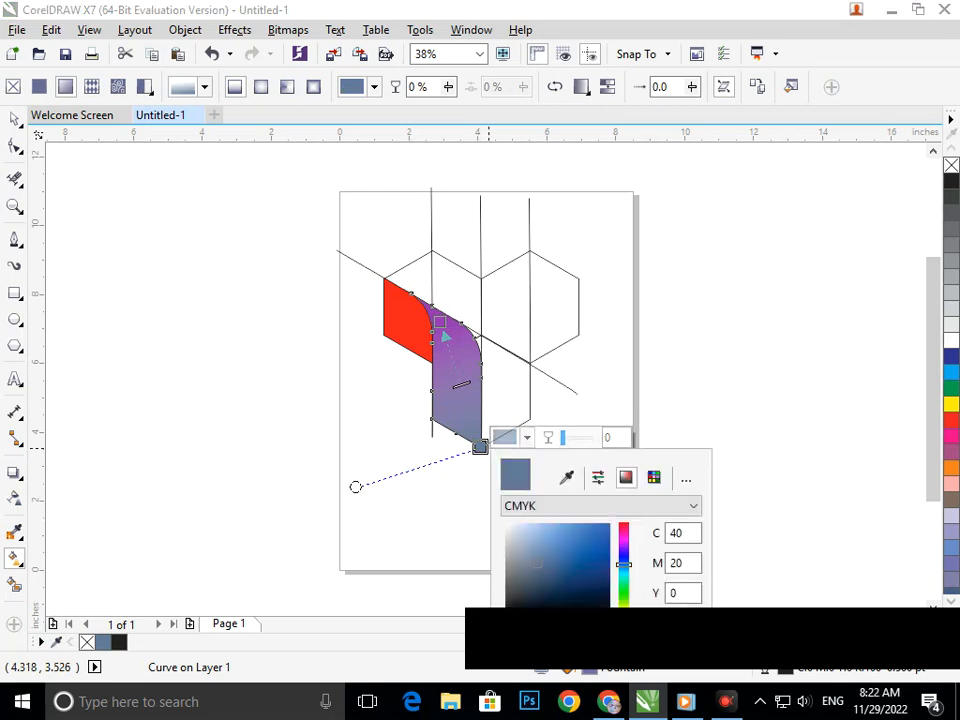
{"action": "left_click", "coordinate": [526, 438]}
{"action": "left_click", "coordinate": [526, 438]}
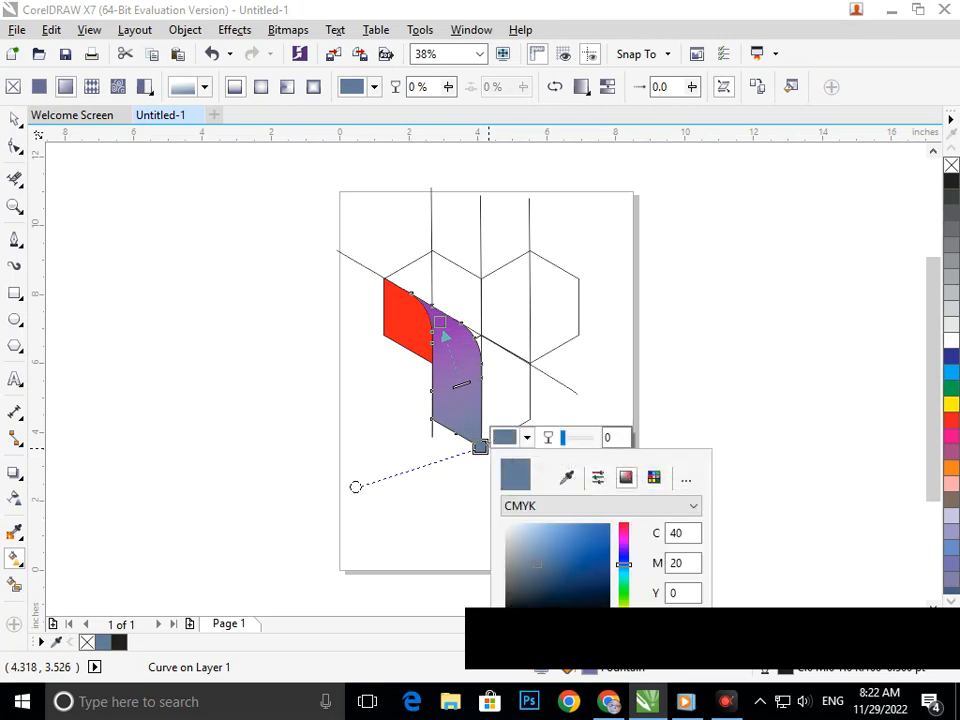
{"action": "left_click", "coordinate": [602, 370]}
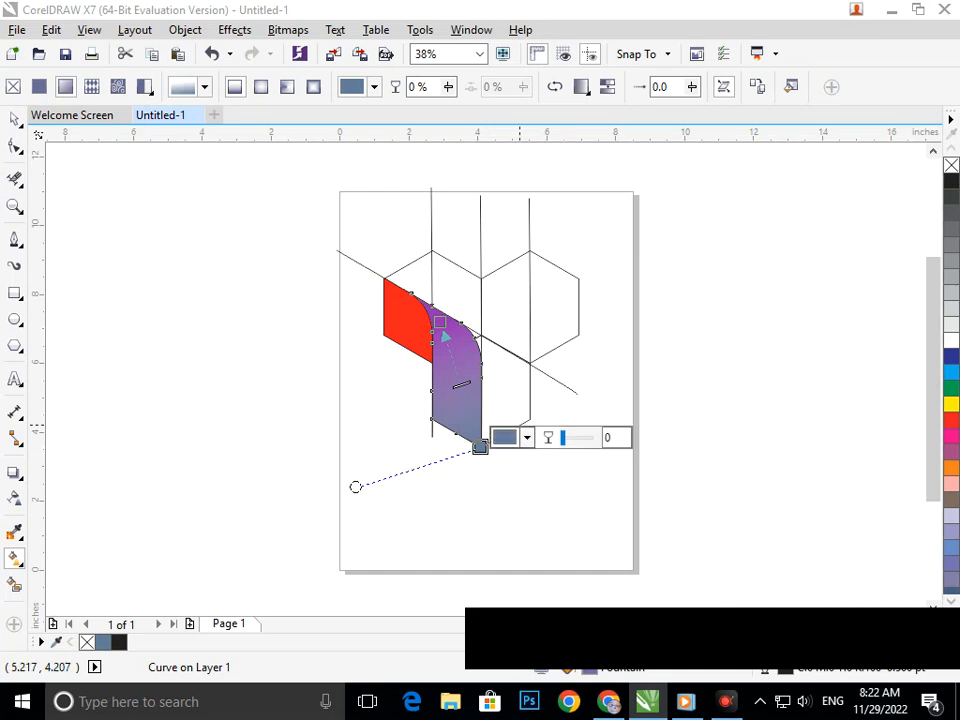
{"action": "right_click", "coordinate": [429, 344]}
{"action": "left_click", "coordinate": [14, 119]}
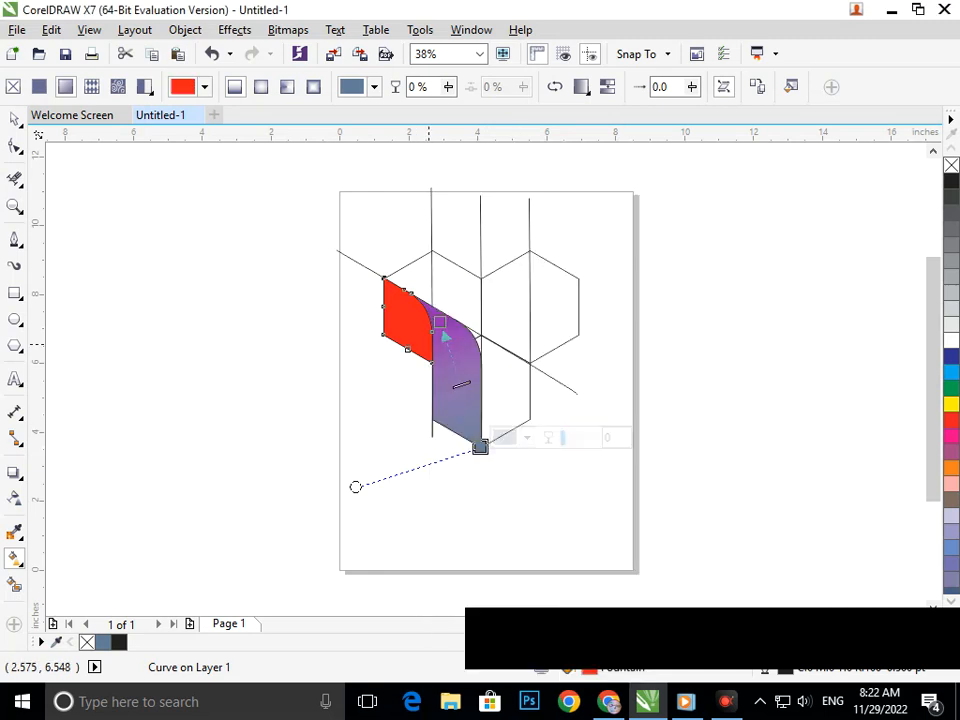
{"action": "double_click", "coordinate": [14, 119]}
{"action": "left_click_drag", "start_coordinate": [206, 294], "coordinate": [290, 372]}
{"action": "scroll", "coordinate": [340, 392], "scroll_direction": "down", "scroll_amount": 1}
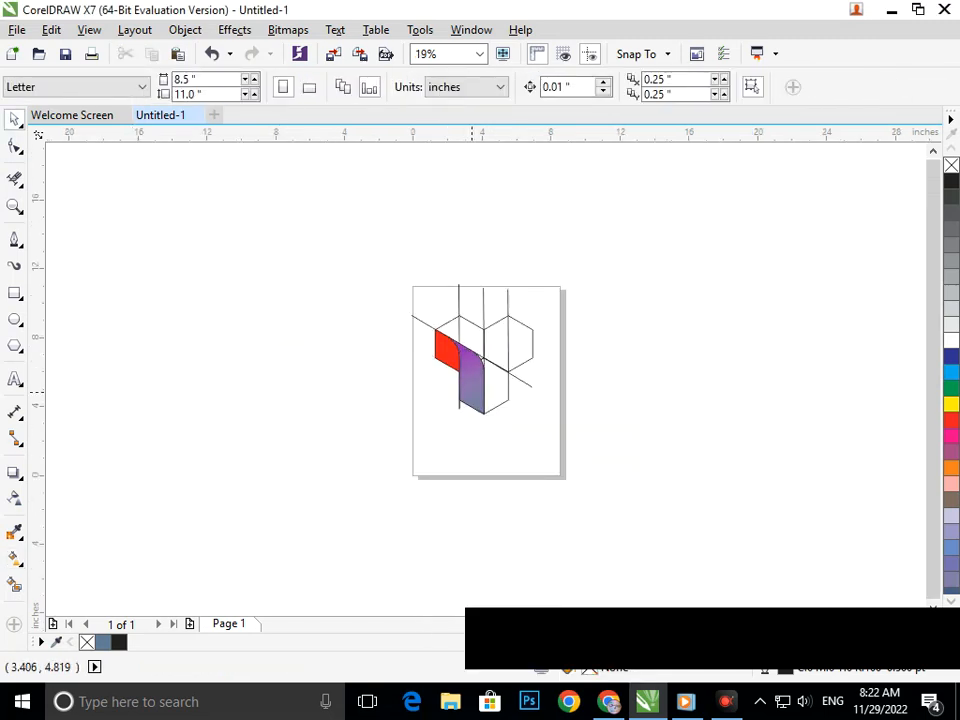
Set the tall curved band's lower fountain-fill node to the PANTONE solid coated red with CMYK 11, 100, 100, 4.
{"action": "left_click", "coordinate": [472, 391]}
{"action": "left_click", "coordinate": [16, 560]}
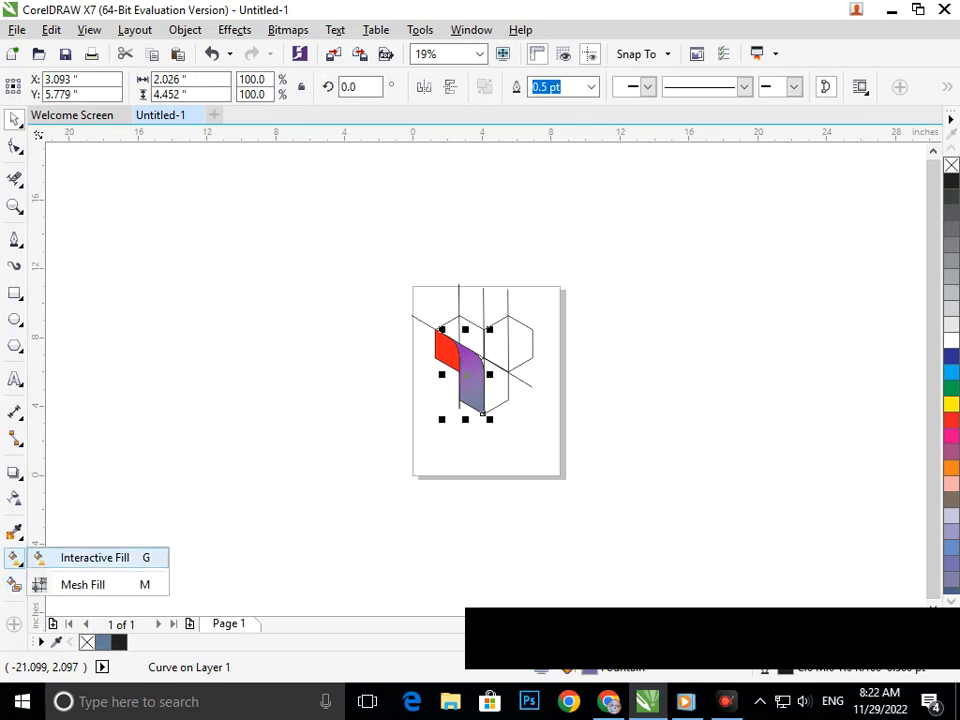
{"action": "left_click", "coordinate": [96, 555]}
{"action": "left_click", "coordinate": [482, 412]}
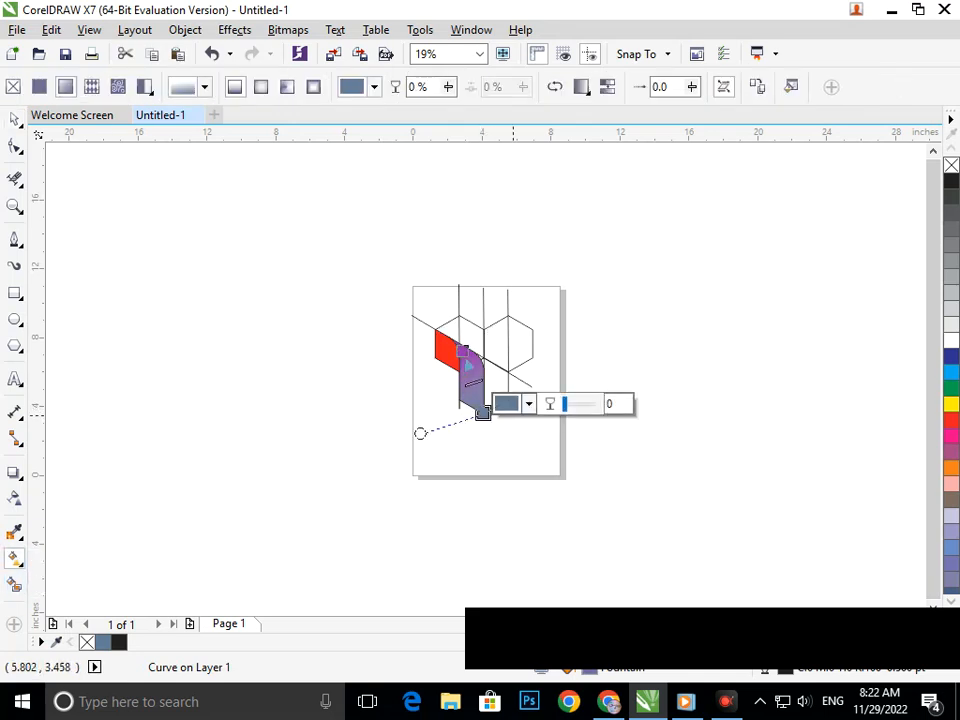
{"action": "left_click", "coordinate": [507, 401]}
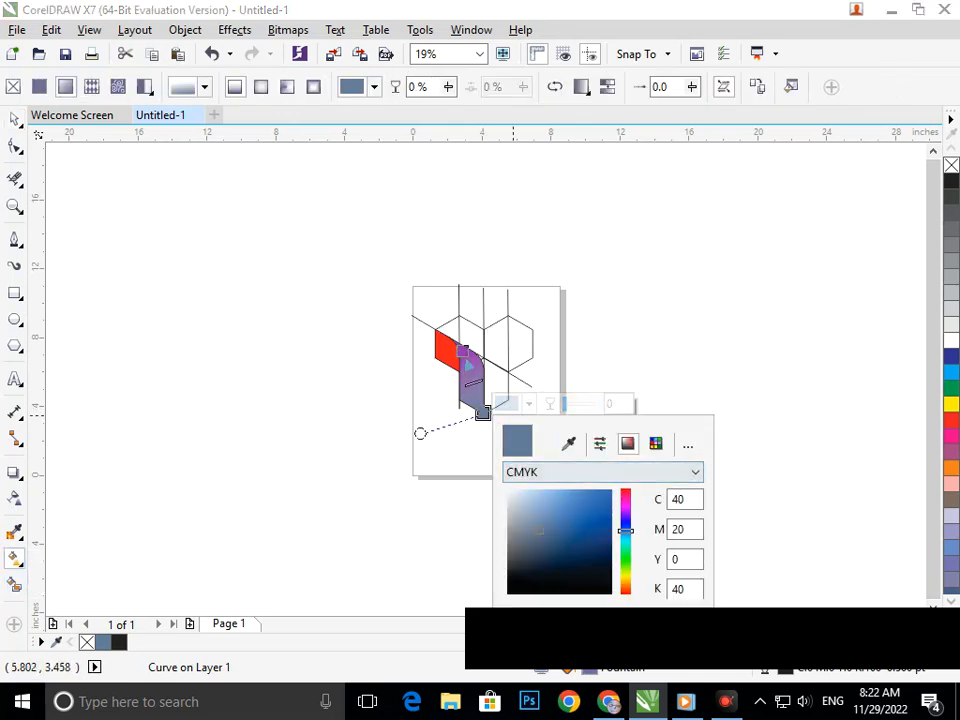
{"action": "left_click", "coordinate": [655, 443]}
{"action": "left_click", "coordinate": [650, 518]}
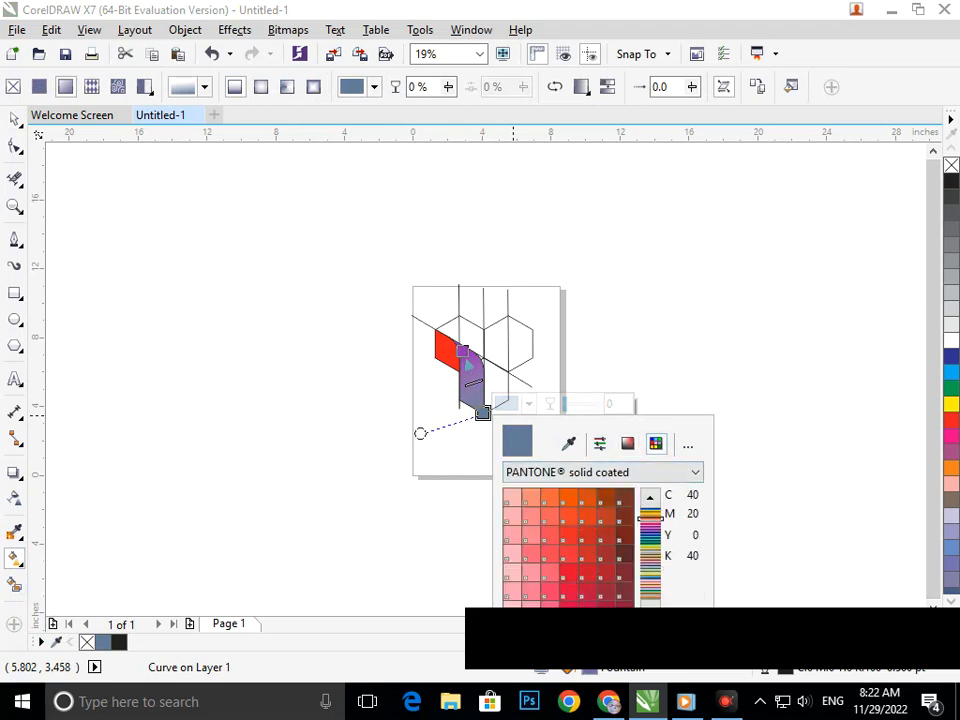
{"action": "left_click", "coordinate": [606, 516]}
{"action": "left_click", "coordinate": [587, 516]}
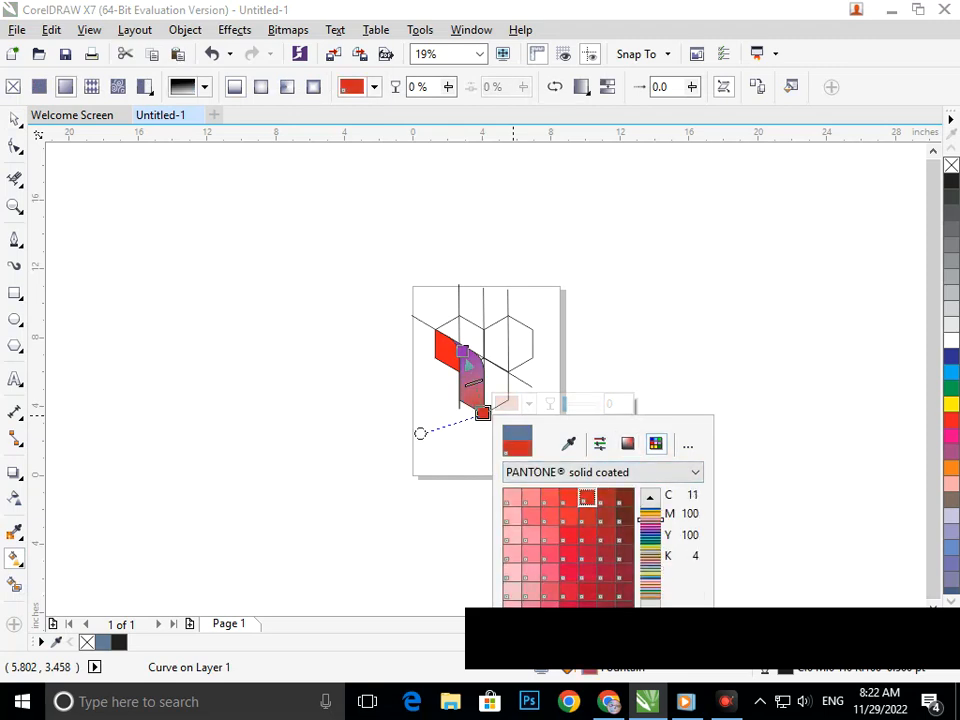
{"action": "left_click", "coordinate": [14, 119]}
{"action": "left_click", "coordinate": [266, 400]}
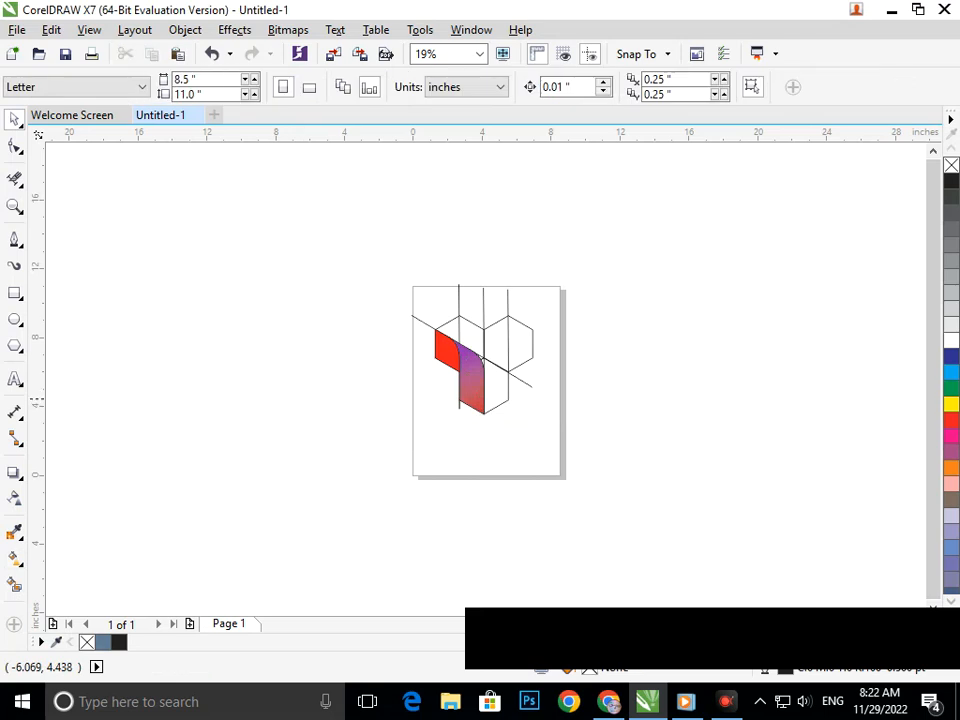
Shift the tall curved band's upper fountain-fill node slightly upward and set its colour to CMYK 38, 69, 0, 0.
{"action": "left_click", "coordinate": [464, 372]}
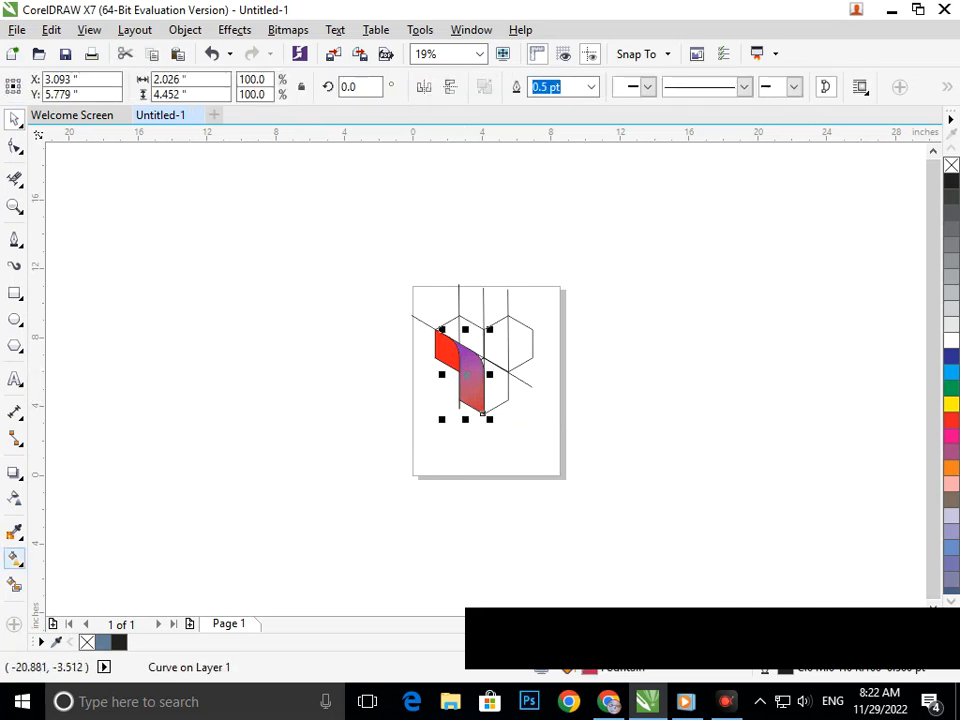
{"action": "left_click", "coordinate": [14, 558]}
{"action": "left_click", "coordinate": [80, 557]}
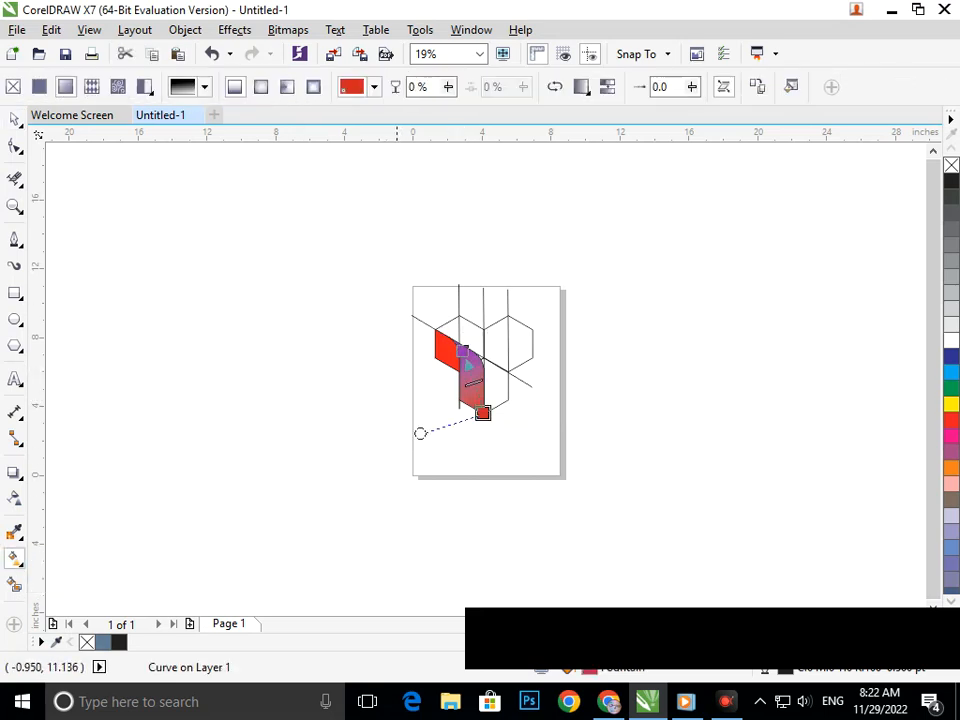
{"action": "scroll", "coordinate": [482, 437], "scroll_direction": "up", "scroll_amount": 2}
{"action": "scroll", "coordinate": [521, 342], "scroll_direction": "up", "scroll_amount": 2}
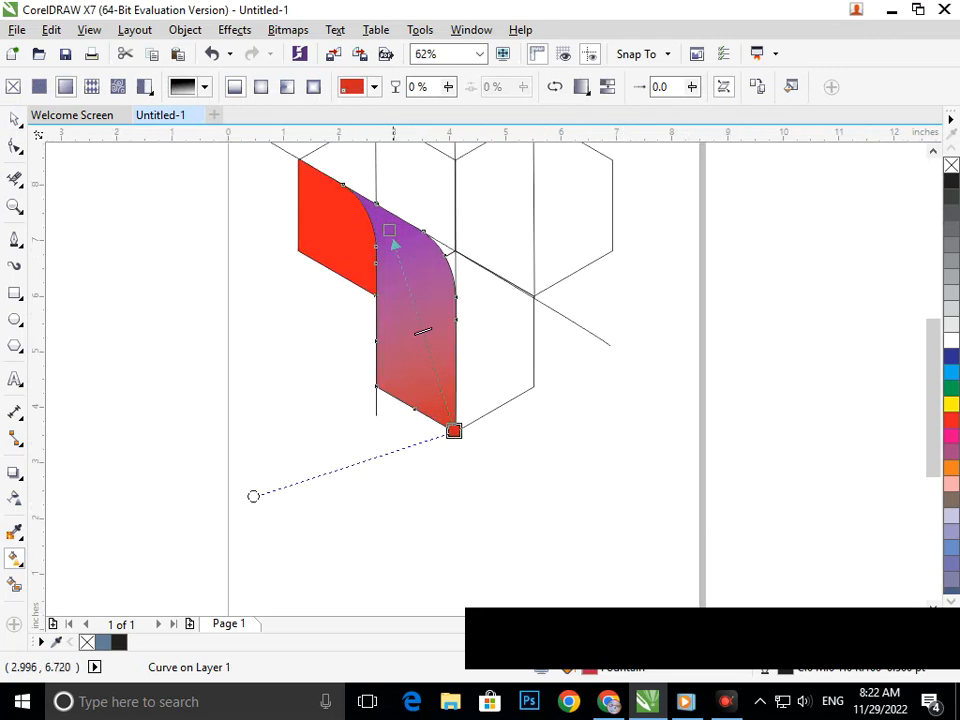
{"action": "left_click_drag", "start_coordinate": [389, 229], "coordinate": [389, 219]}
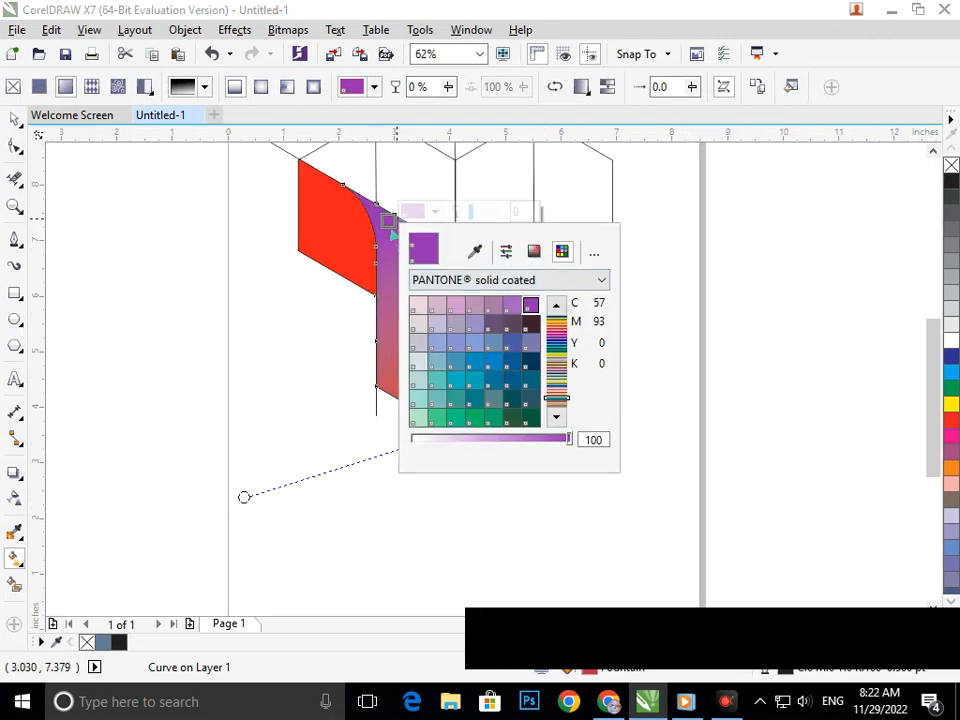
{"action": "left_click", "coordinate": [534, 252]}
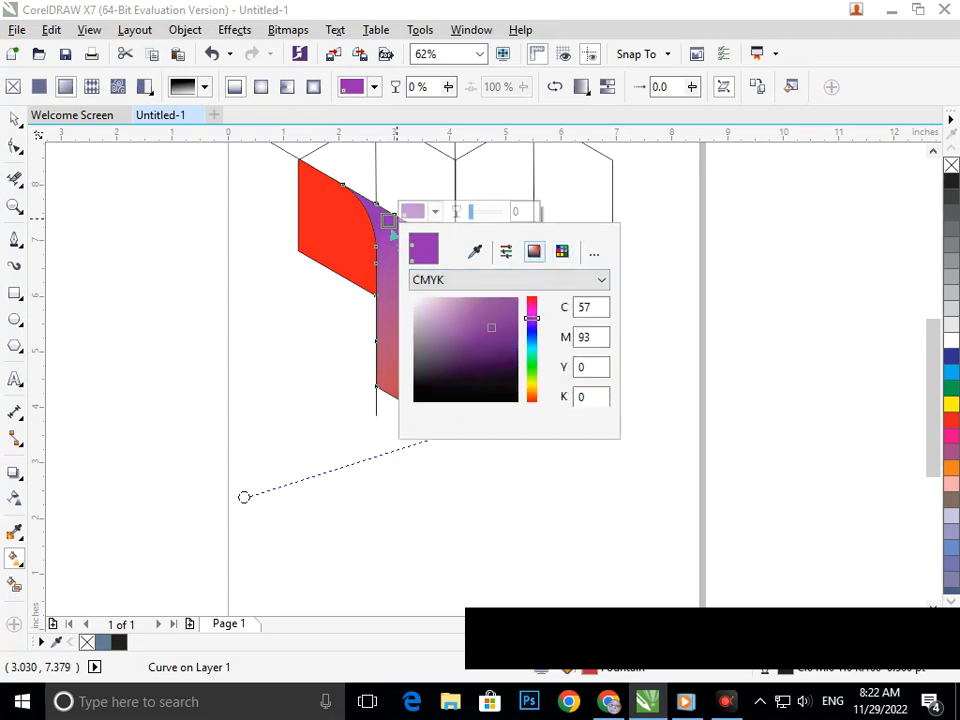
{"action": "mouse_move", "coordinate": [490, 327]}
{"action": "left_mouse_down"}
{"action": "mouse_move", "coordinate": [470, 319]}
{"action": "mouse_move", "coordinate": [473, 309]}
{"action": "left_mouse_up"}
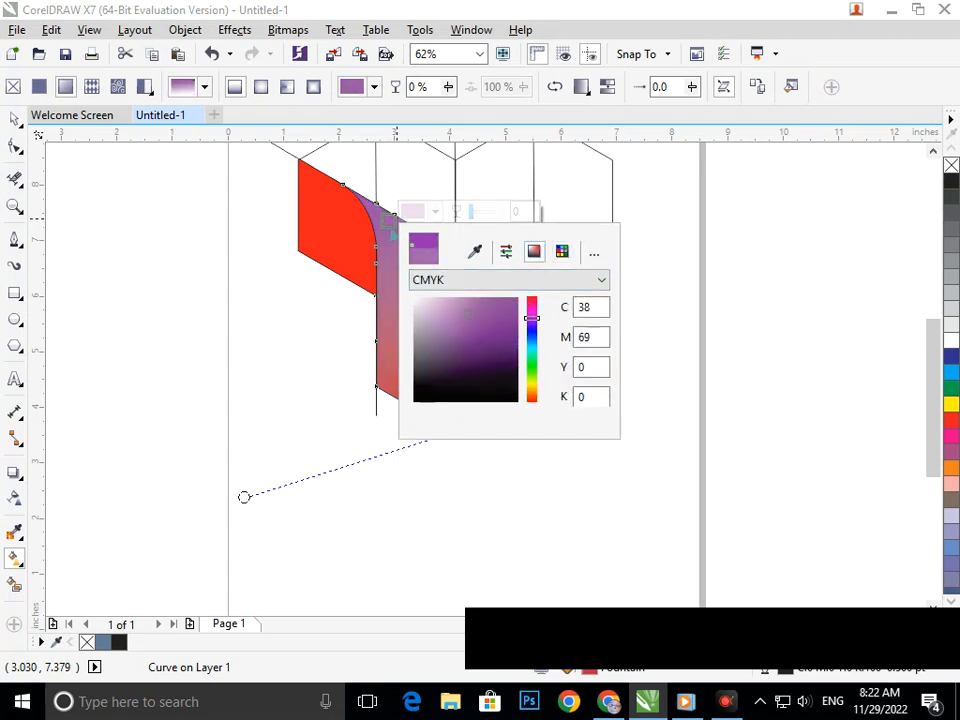
{"action": "left_click", "coordinate": [457, 509]}
Set the colour of the tall curved band's lower fountain-fill node to a brownish red, CMYK 36, 71, 60, 22.
{"action": "left_click", "coordinate": [454, 431]}
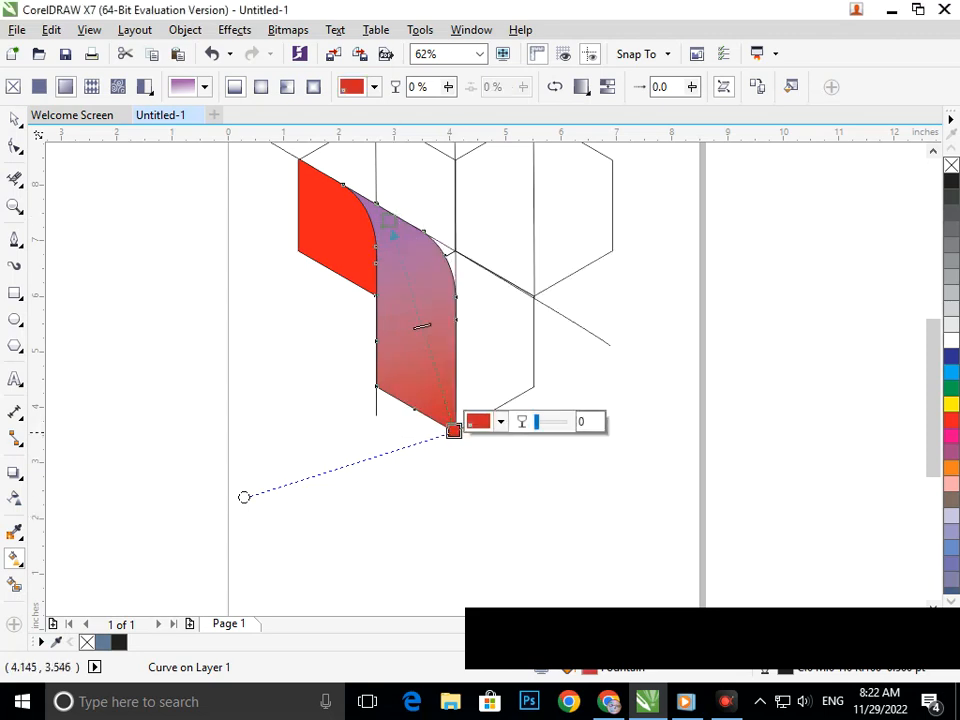
{"action": "left_click", "coordinate": [490, 422]}
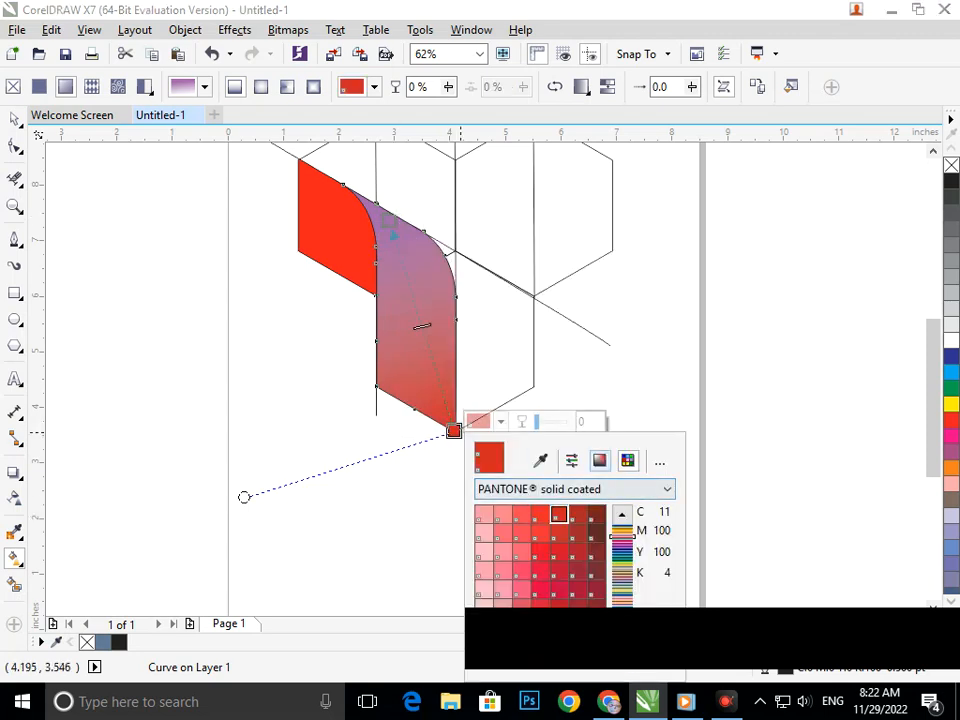
{"action": "left_click", "coordinate": [600, 461]}
{"action": "left_click", "coordinate": [518, 552]}
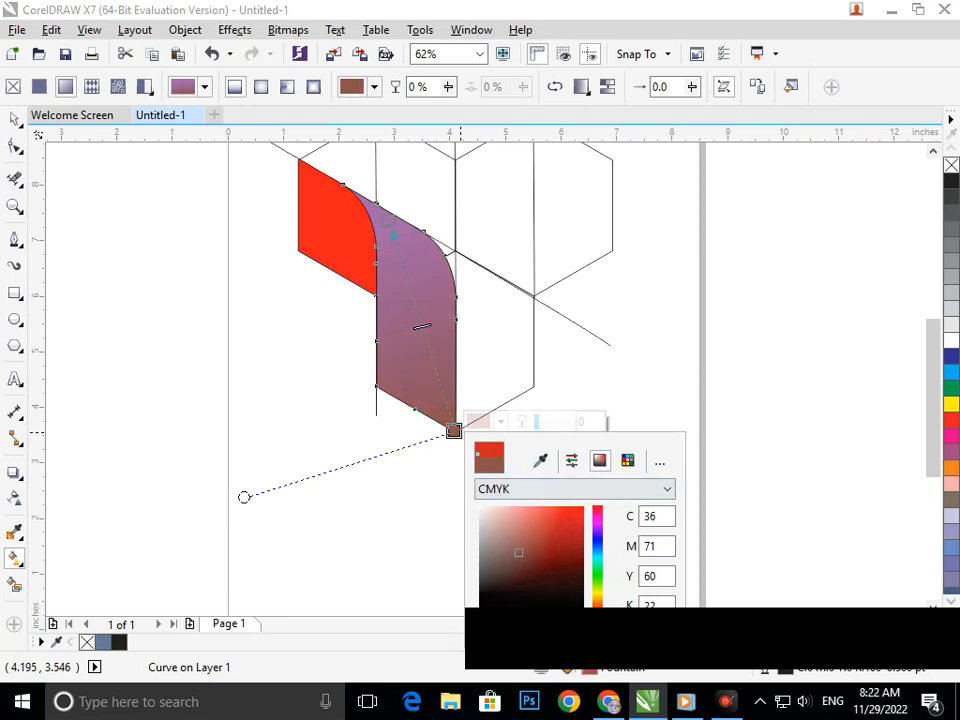
{"action": "left_click", "coordinate": [425, 326]}
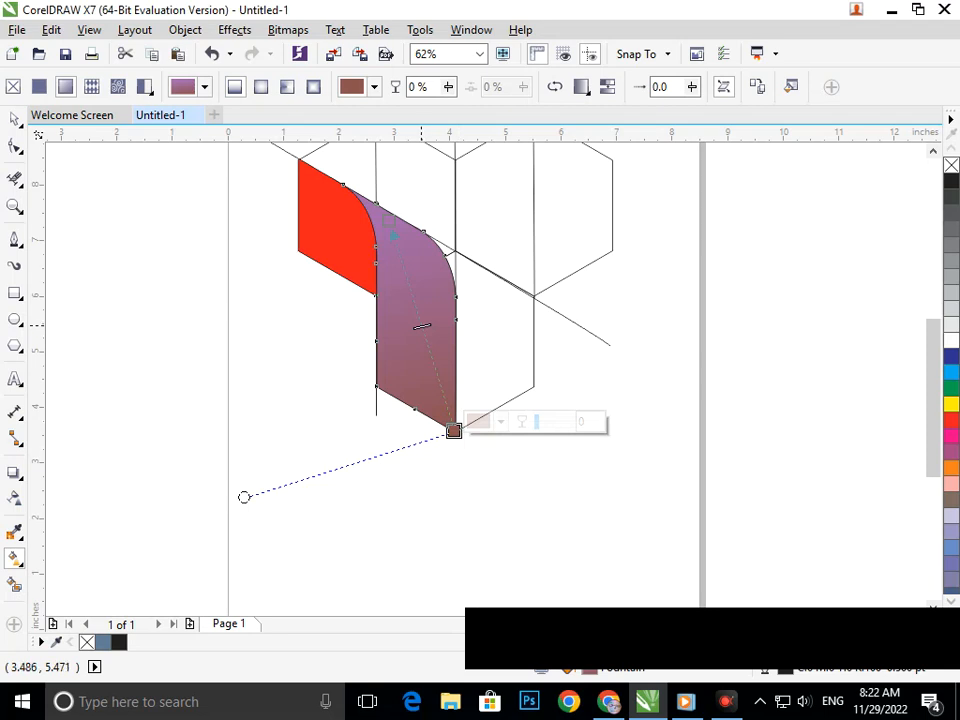
Add an intermediate node at about 53% of the tall curved band's fountain fill and colour it turquoise.
{"action": "double_click", "coordinate": [421, 326]}
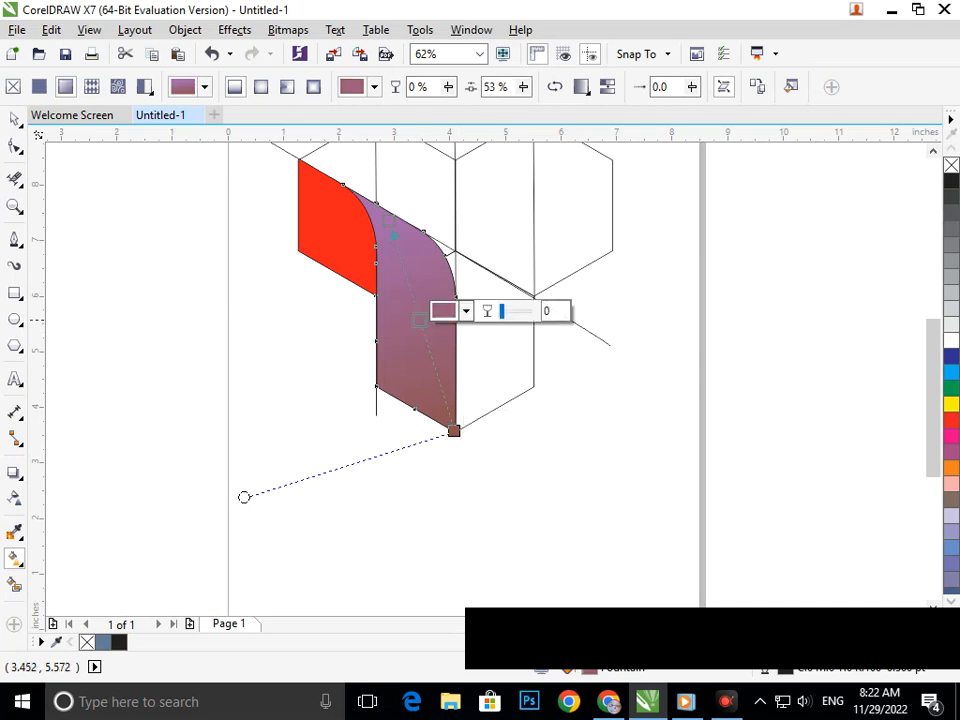
{"action": "left_click", "coordinate": [465, 311]}
{"action": "left_click", "coordinate": [562, 461]}
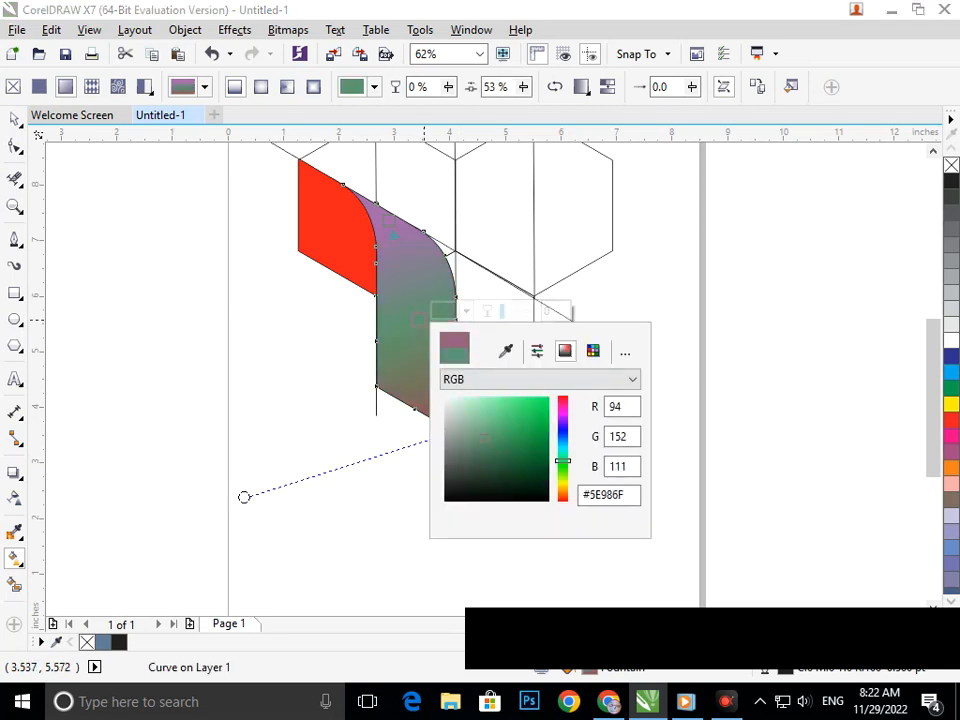
{"action": "left_click_drag", "start_coordinate": [562, 461], "coordinate": [562, 447]}
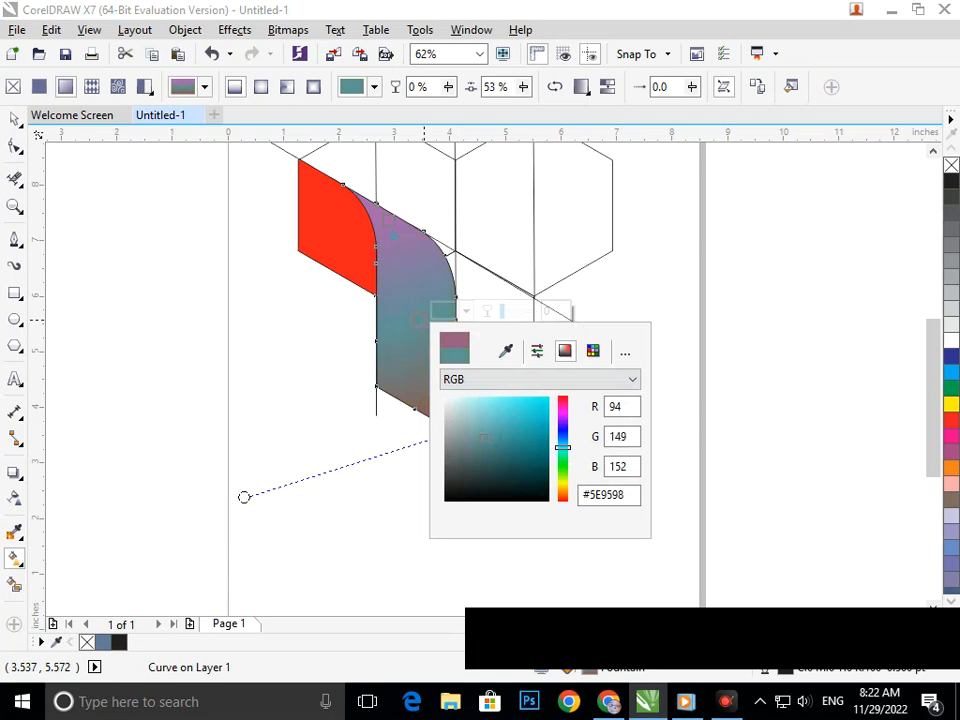
{"action": "left_click", "coordinate": [523, 422]}
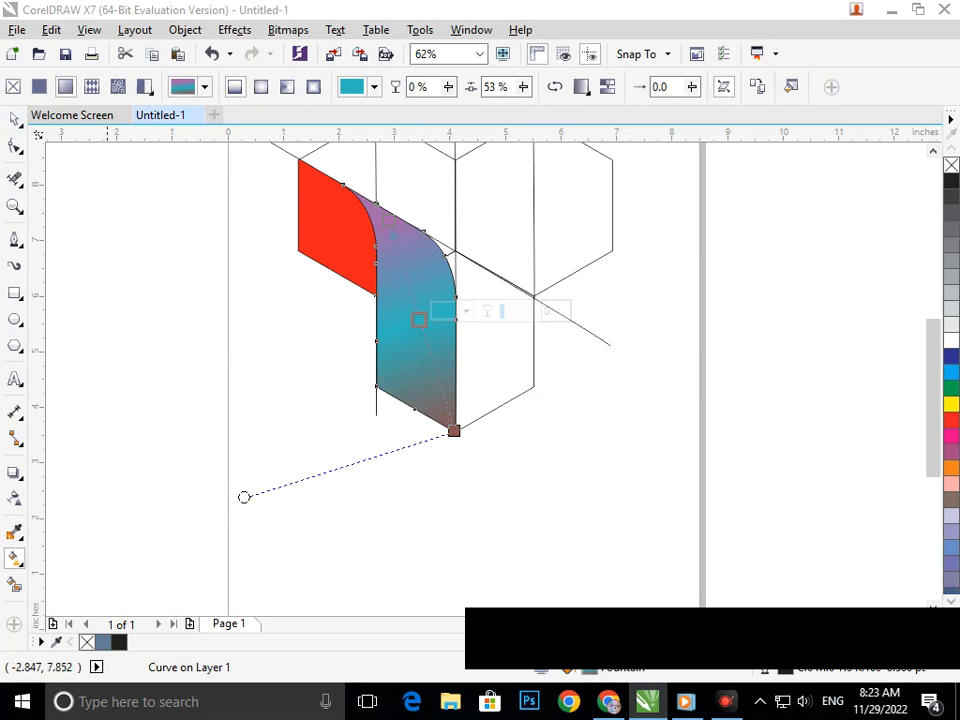
{"action": "key", "text": "Escape"}
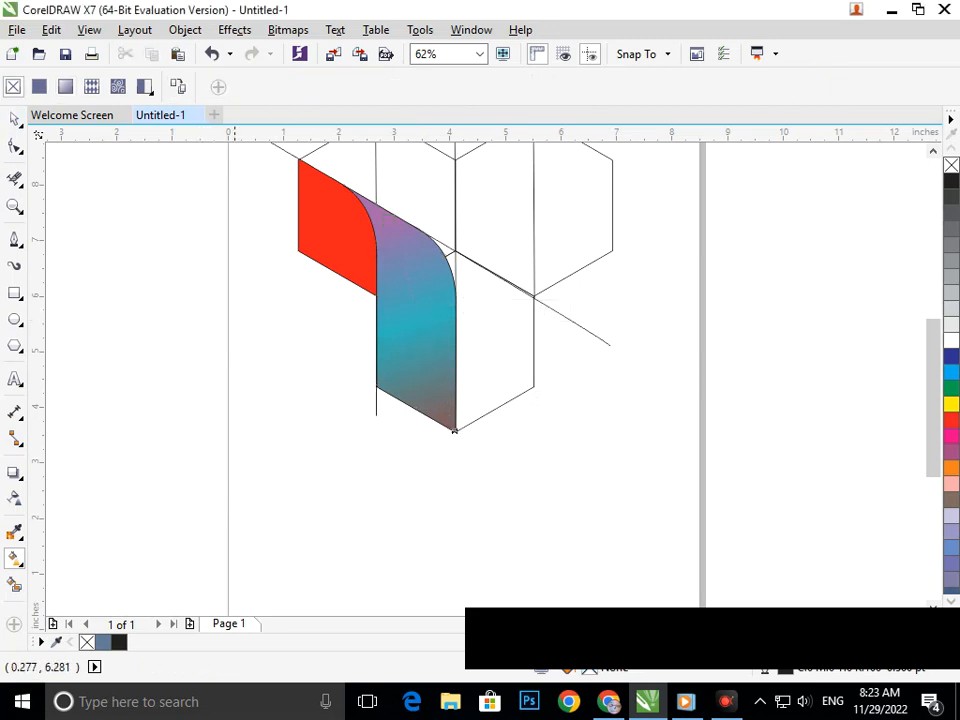
Copy the fill properties of the tall curved band onto the red region in the upper-left hexagon.
{"action": "left_click", "coordinate": [15, 119]}
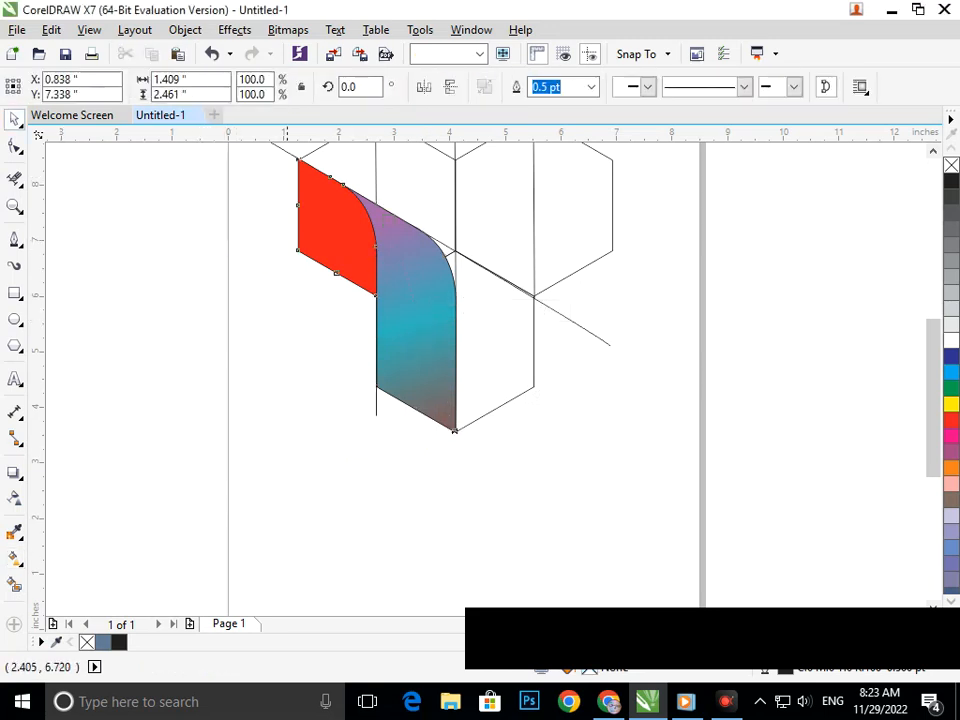
{"action": "left_click_drag", "start_coordinate": [360, 257], "coordinate": [302, 274]}
{"action": "key", "text": "ctrl+z"}
{"action": "left_click", "coordinate": [51, 29]}
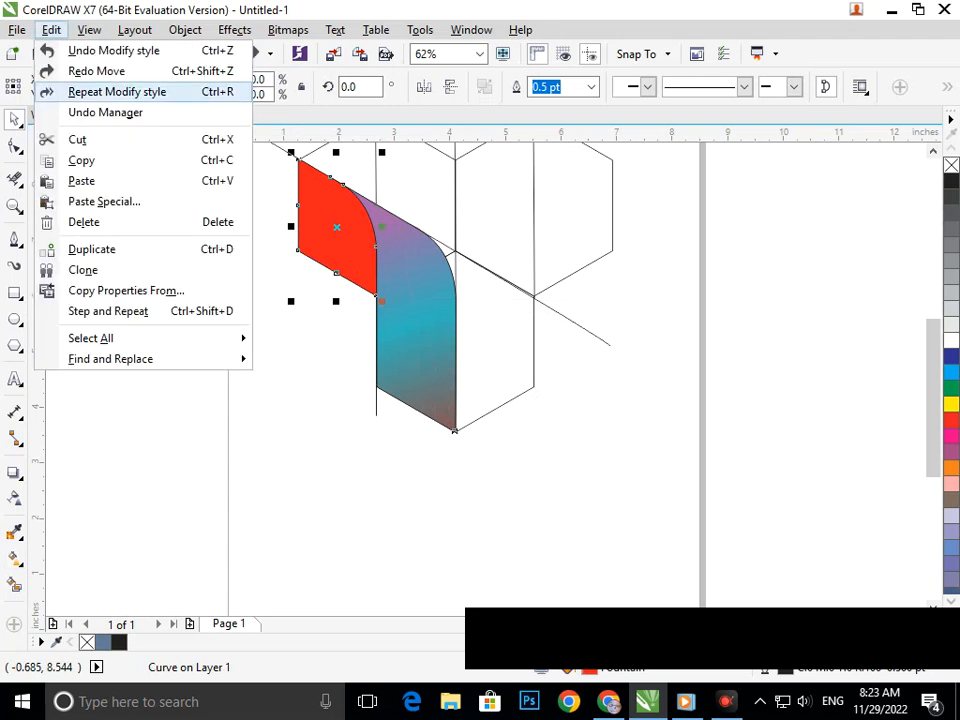
{"action": "left_click", "coordinate": [100, 289]}
{"action": "left_click", "coordinate": [303, 328]}
{"action": "left_click", "coordinate": [503, 391]}
{"action": "left_click", "coordinate": [415, 330]}
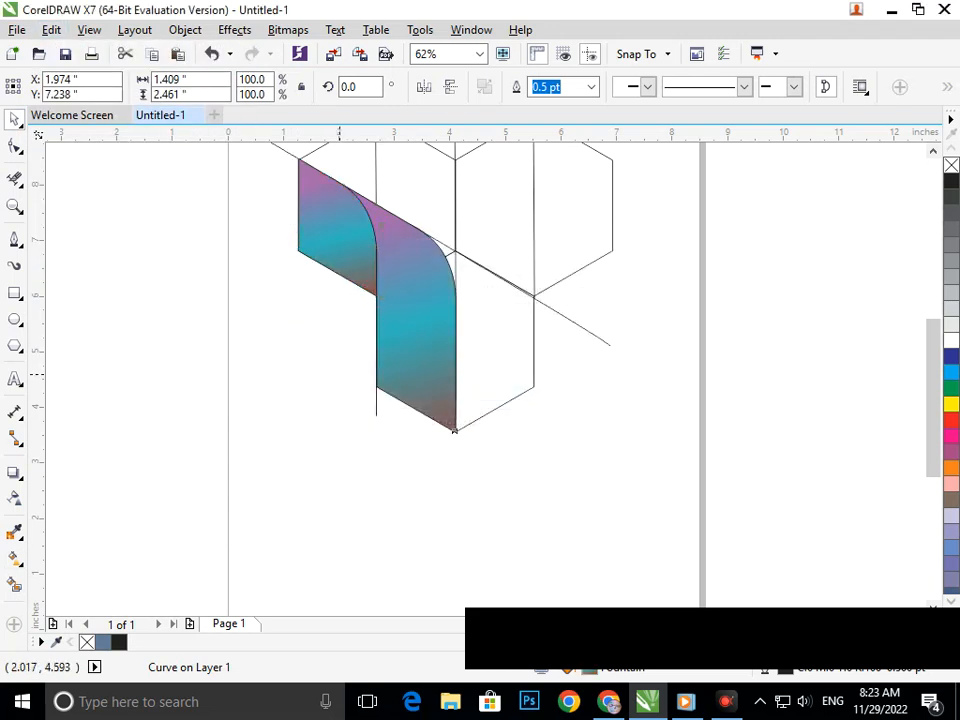
Delete the middle vertical guide line and the long diagonal guide line crossing the hexagons.
{"action": "left_click", "coordinate": [406, 414]}
{"action": "left_click", "coordinate": [376, 407]}
{"action": "left_click", "coordinate": [476, 441]}
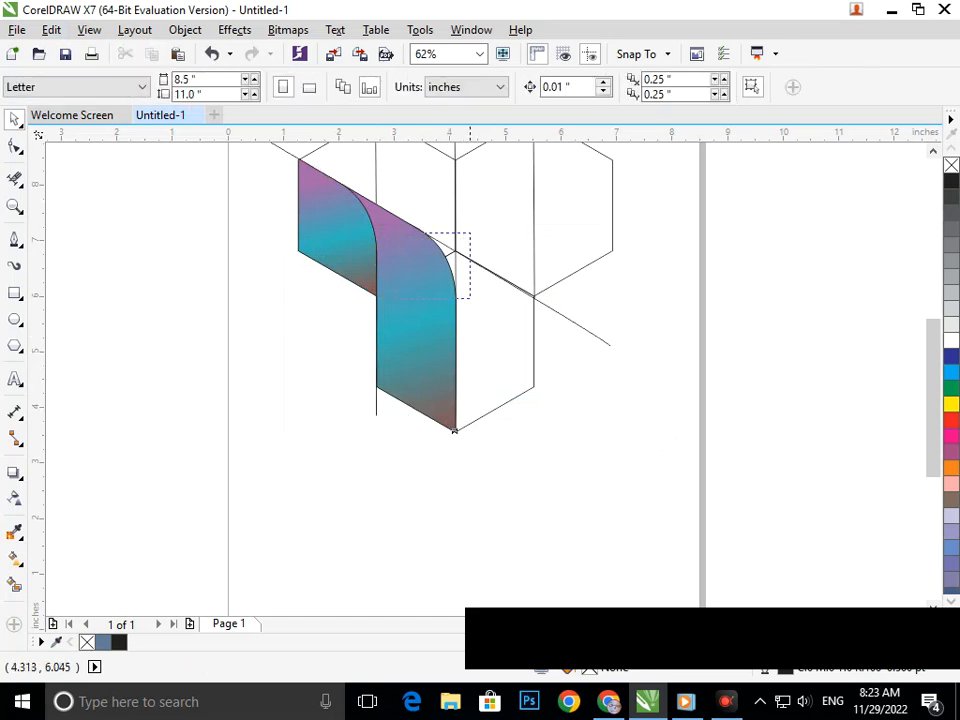
{"action": "scroll", "coordinate": [466, 388], "scroll_direction": "down", "scroll_amount": 1}
{"action": "scroll", "coordinate": [506, 302], "scroll_direction": "up", "scroll_amount": 1}
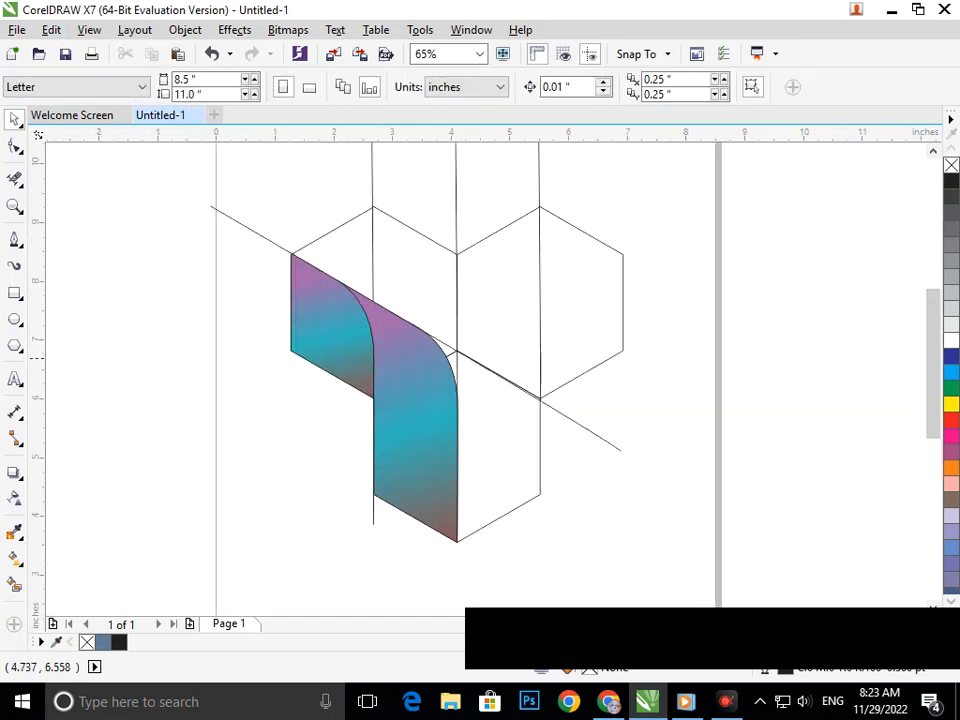
{"action": "left_click", "coordinate": [456, 322]}
{"action": "key", "text": "Delete"}
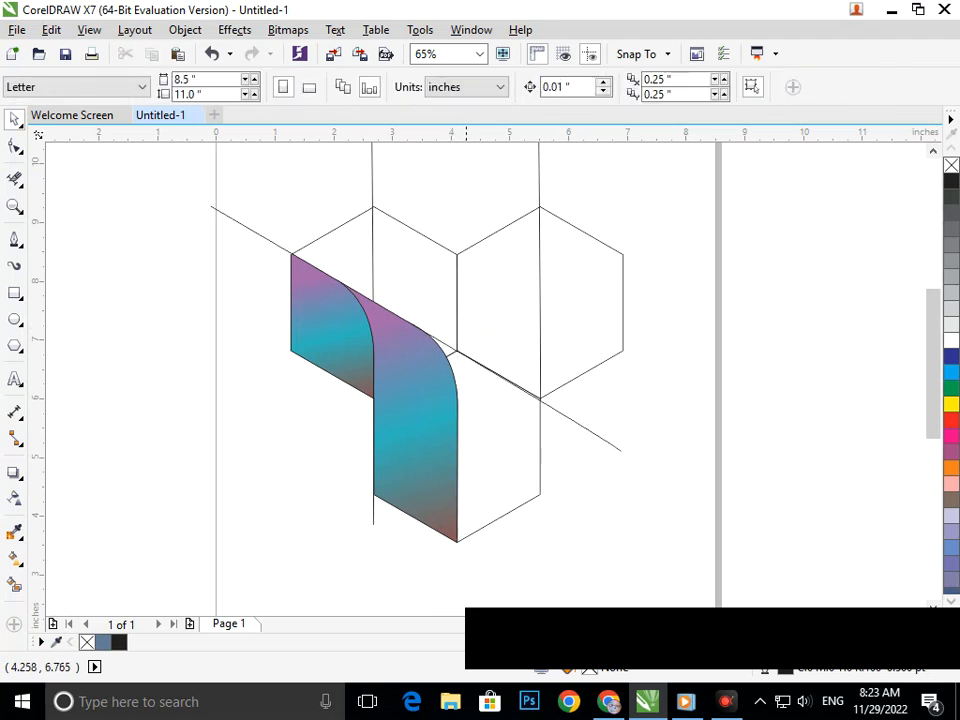
{"action": "left_click", "coordinate": [481, 365]}
{"action": "key", "text": "Delete"}
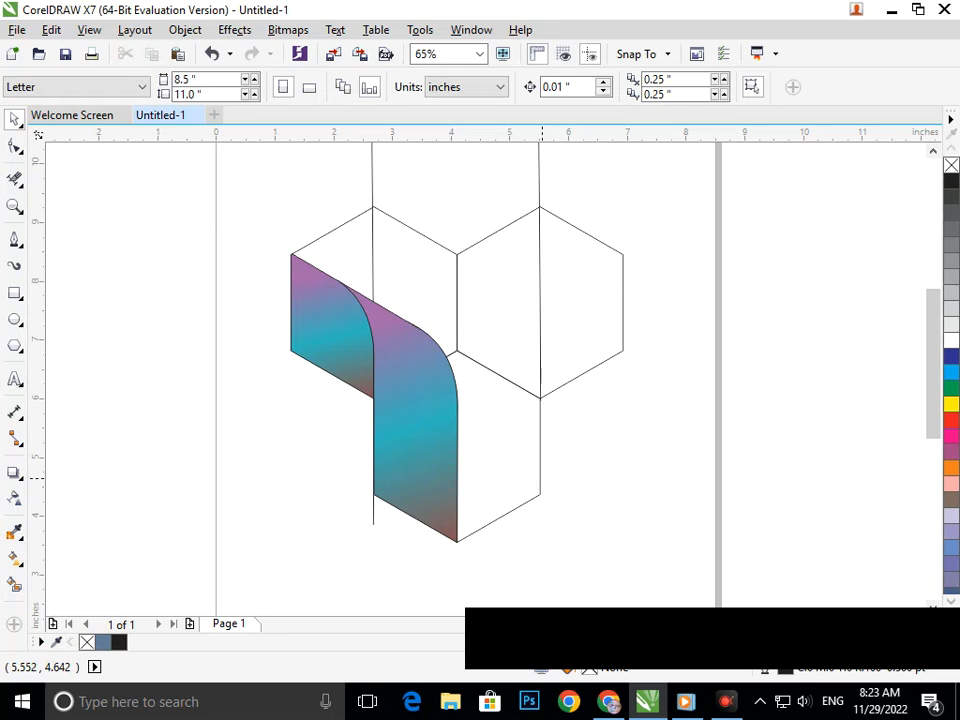
{"action": "left_click", "coordinate": [539, 477]}
{"action": "key", "text": "Delete"}
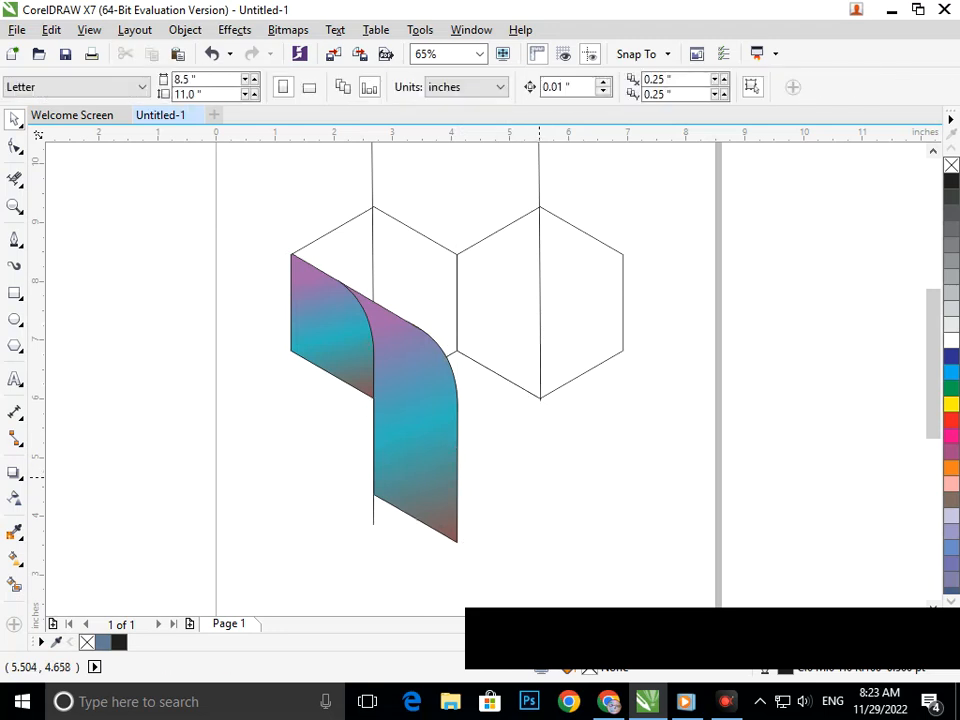
{"action": "key", "text": "ctrl+z"}
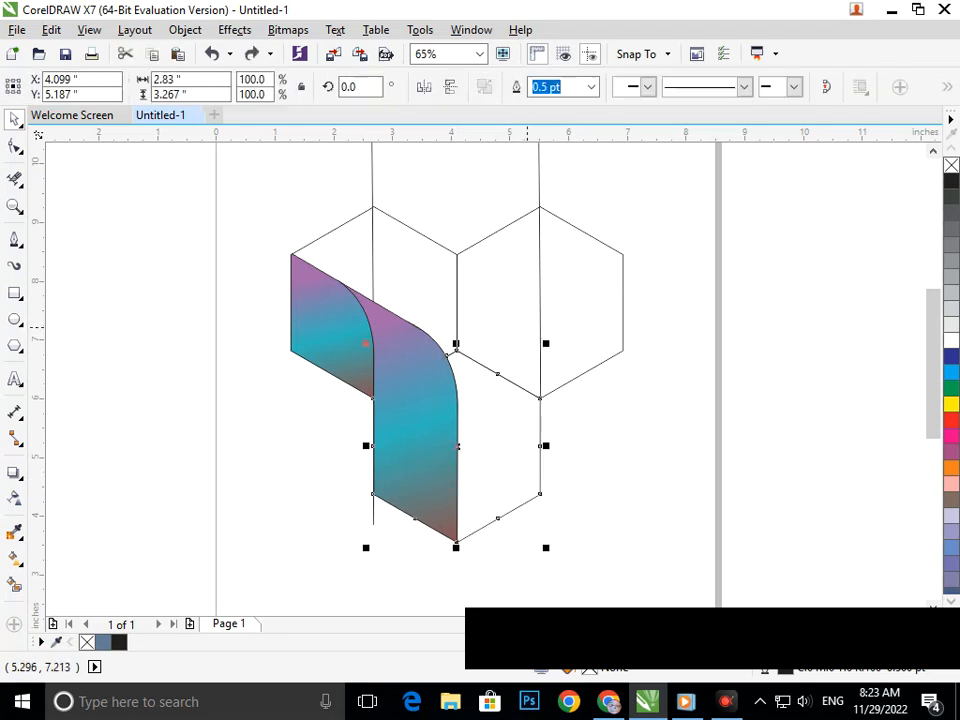
Group the gradient-filled piece in the upper-left hexagon with the tall curved band.
{"action": "left_click", "coordinate": [195, 326]}
{"action": "left_click_drag", "start_coordinate": [308, 331], "coordinate": [260, 328]}
{"action": "key", "text": "ctrl+z"}
{"action": "left_click", "coordinate": [385, 418], "text": "shift"}
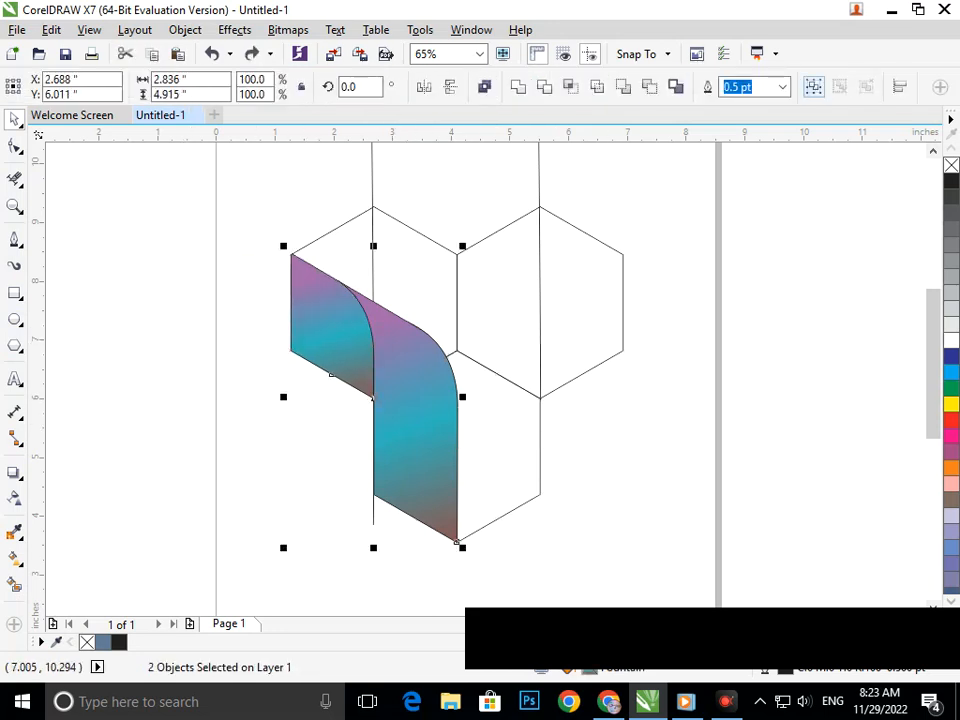
{"action": "left_click", "coordinate": [814, 86]}
Rotate a copy of the gradient group to about 240° around the vertex shared by the three hexagons, and repeat it for the third arm.
{"action": "left_click", "coordinate": [384, 414]}
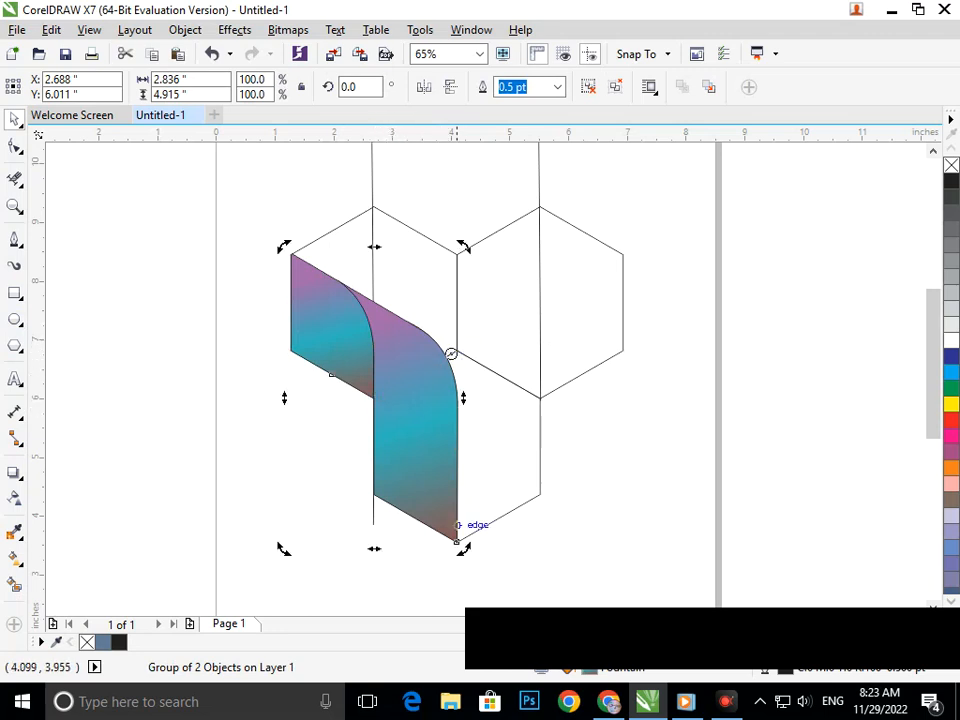
{"action": "left_click_drag", "start_coordinate": [466, 243], "coordinate": [535, 420]}
{"action": "key", "text": "ctrl+z"}
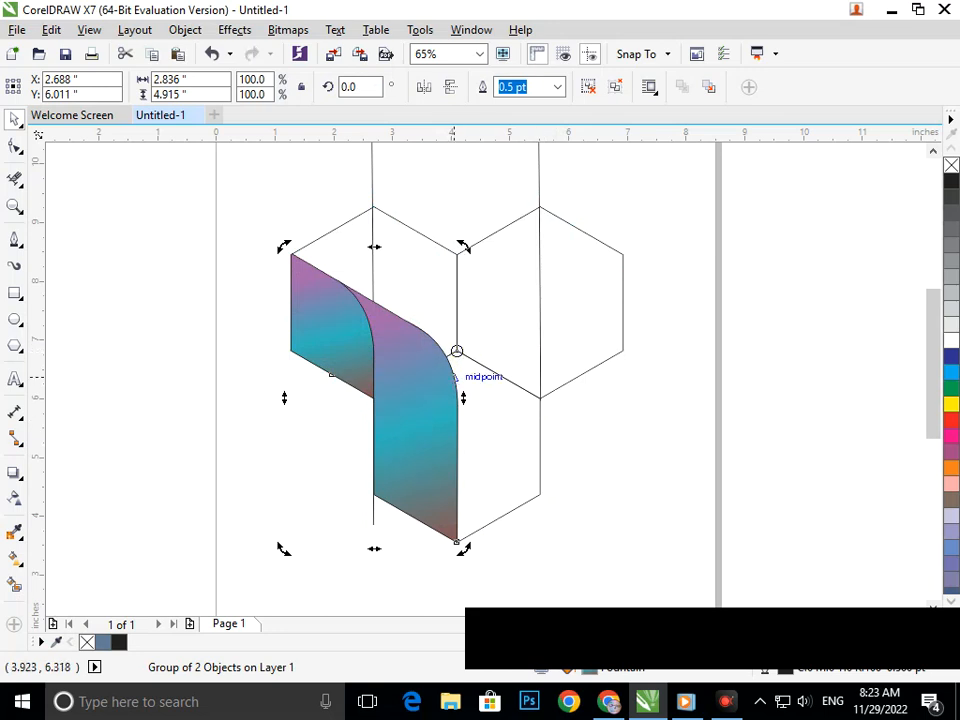
{"action": "left_click_drag", "start_coordinate": [463, 246], "coordinate": [577, 432]}
{"action": "right_click", "coordinate": [577, 432]}
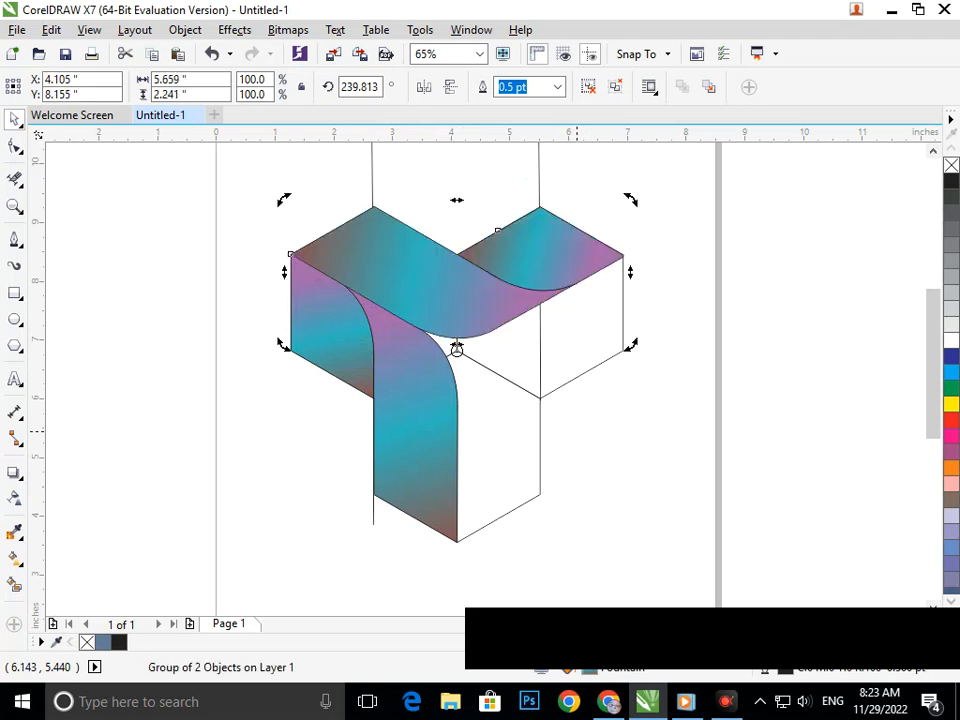
{"action": "key", "text": "ctrl+r"}
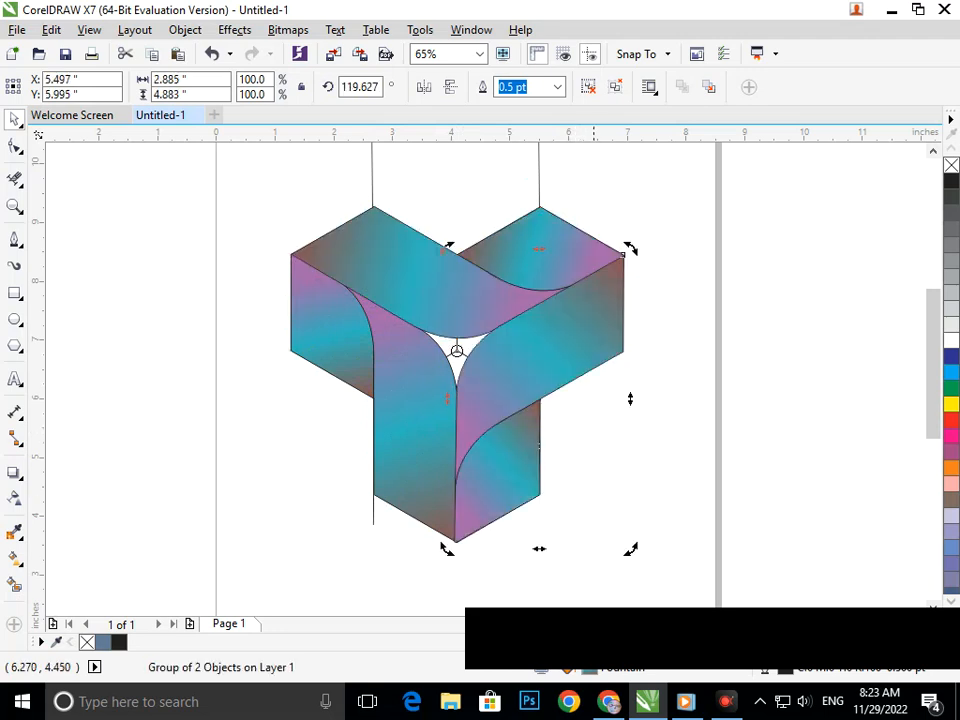
Delete the two remaining vertical guide lines that extend above the logo.
{"action": "left_click", "coordinate": [596, 479]}
{"action": "left_click", "coordinate": [539, 185]}
{"action": "key", "text": "Delete"}
{"action": "left_click", "coordinate": [372, 177]}
{"action": "key", "text": "Delete"}
Delete the three original hexagon outlines that meet in the white gap at the logo's centre.
{"action": "left_click", "coordinate": [459, 351]}
{"action": "key", "text": "Delete"}
{"action": "left_click", "coordinate": [459, 353]}
{"action": "key", "text": "Delete"}
{"action": "left_click", "coordinate": [459, 351]}
{"action": "key", "text": "Delete"}
{"action": "scroll", "coordinate": [381, 312], "scroll_direction": "down", "scroll_amount": 2}
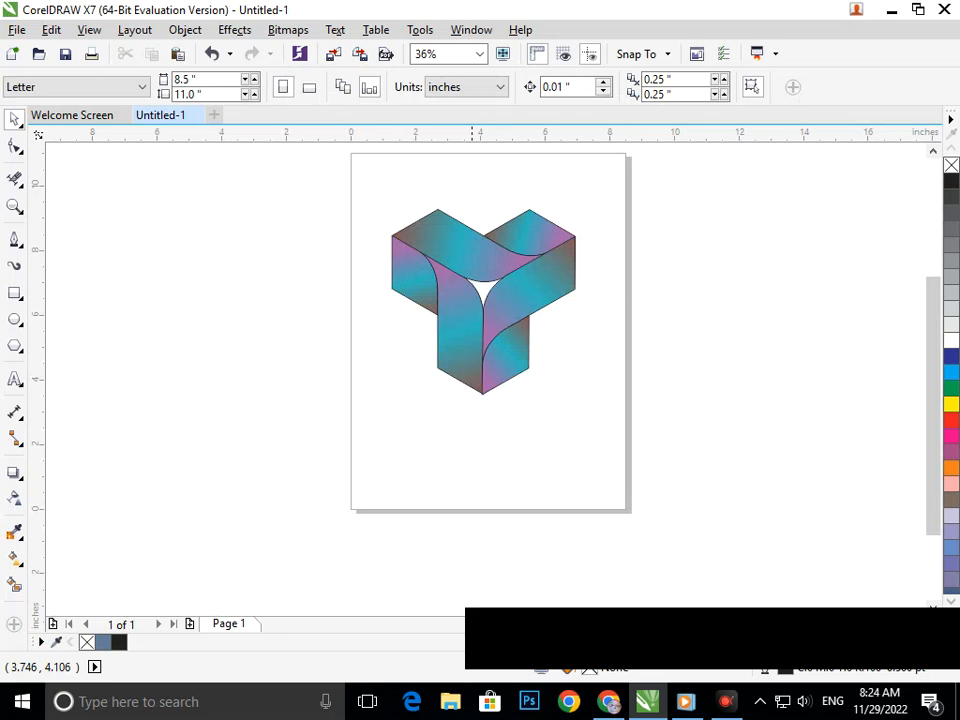
{"action": "scroll", "coordinate": [401, 270], "scroll_direction": "down", "scroll_amount": 2}
{"action": "left_click_drag", "start_coordinate": [400, 271], "coordinate": [591, 518]}
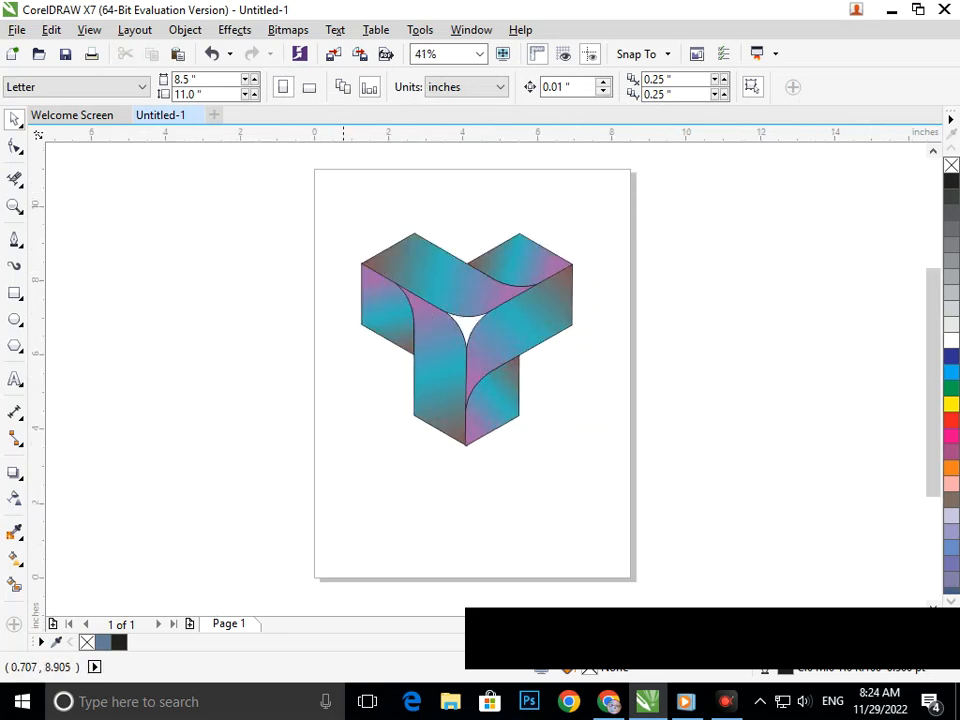